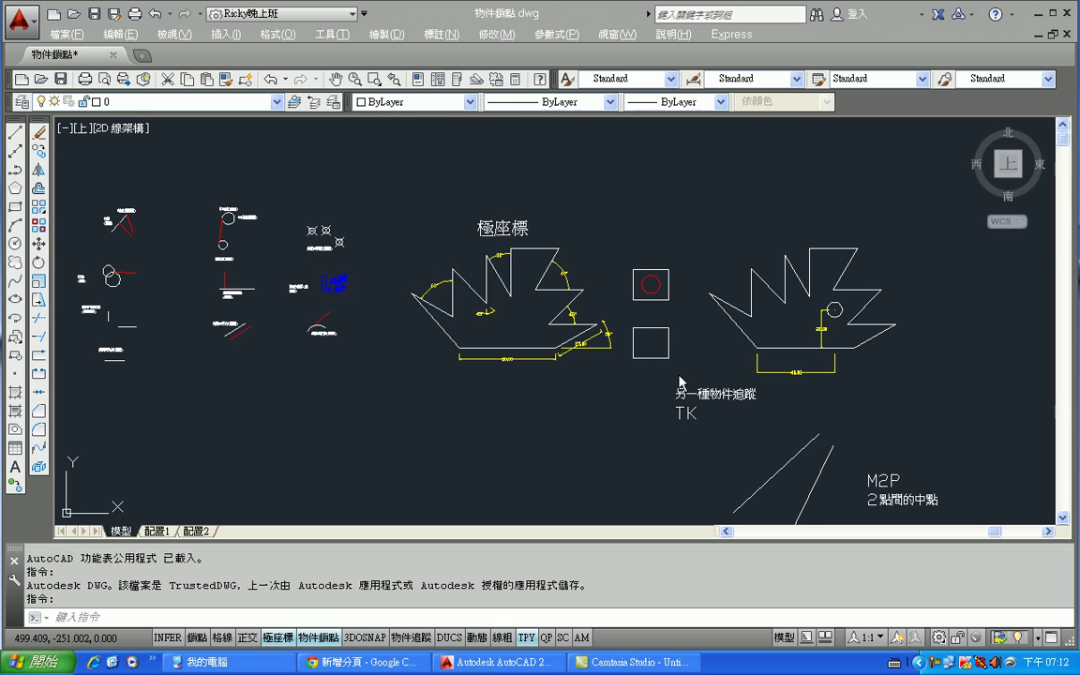
- Try to open the 物件鎖點 drawing from the drawing list, then return to the current drawing
{"action": "left_click", "coordinate": [39, 78]}
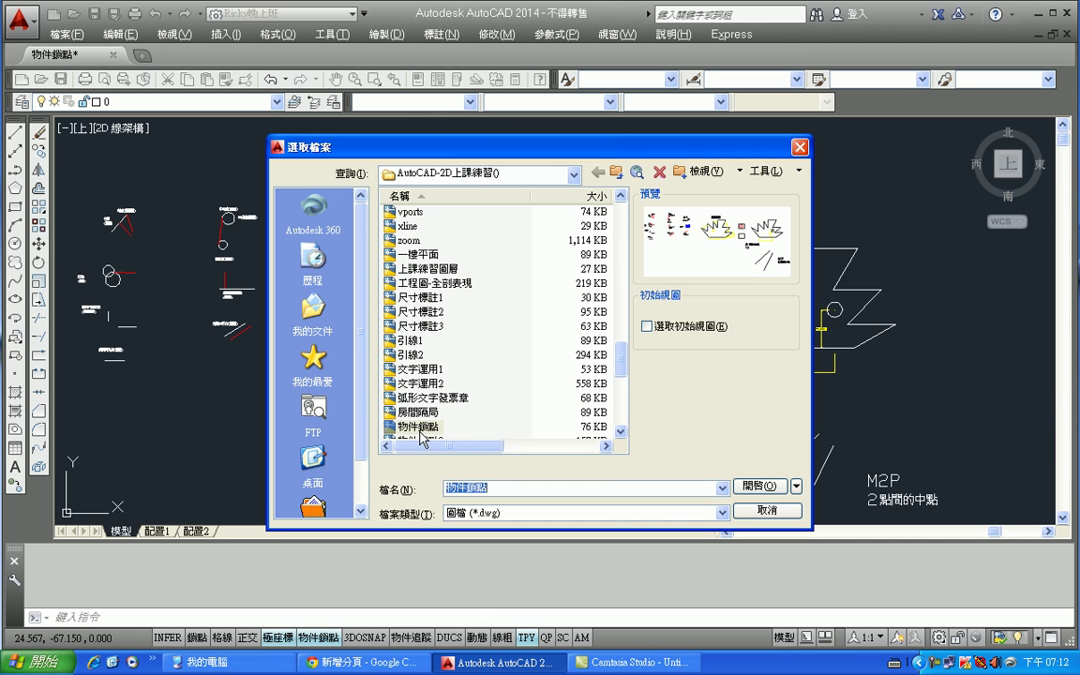
{"action": "left_click", "coordinate": [766, 488]}
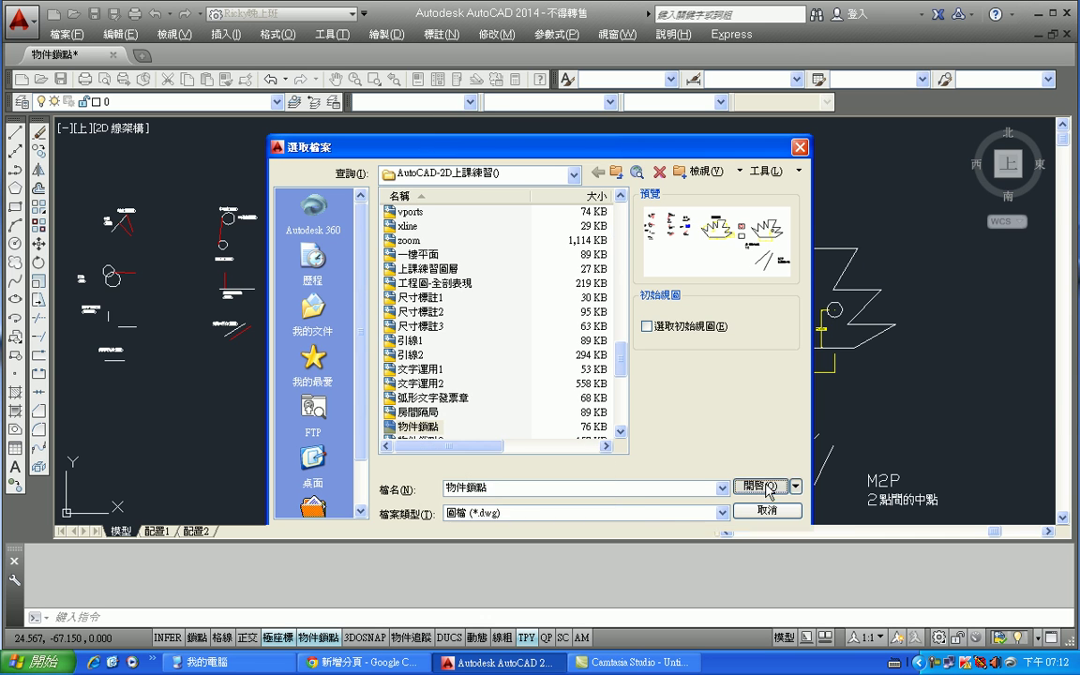
{"action": "left_click", "coordinate": [572, 360]}
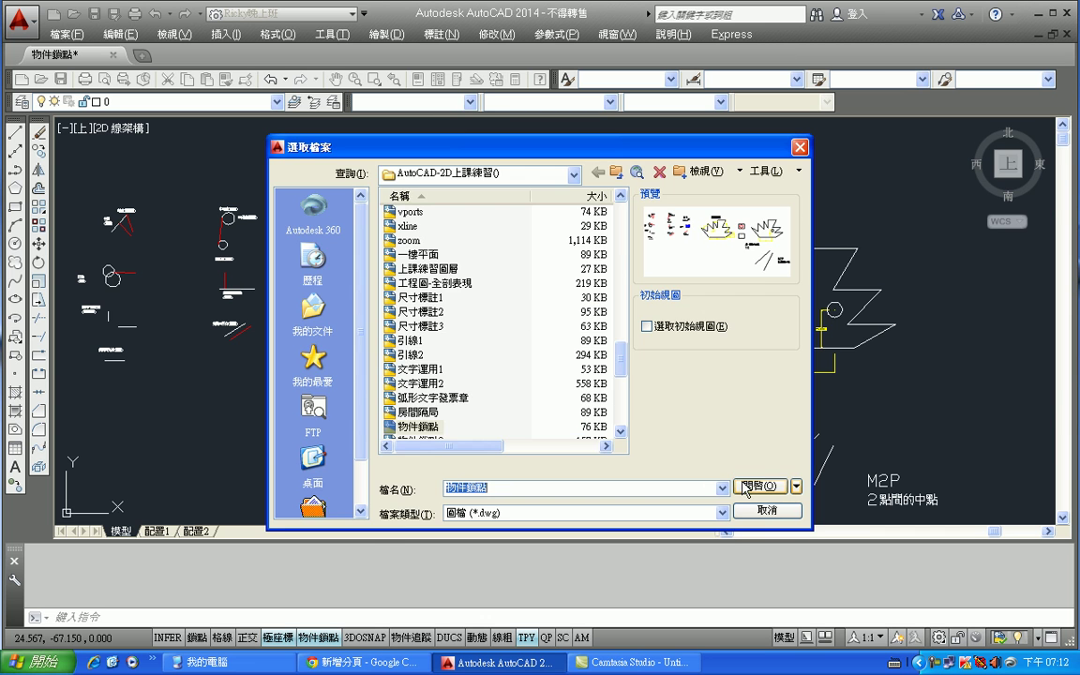
{"action": "left_click", "coordinate": [766, 512]}
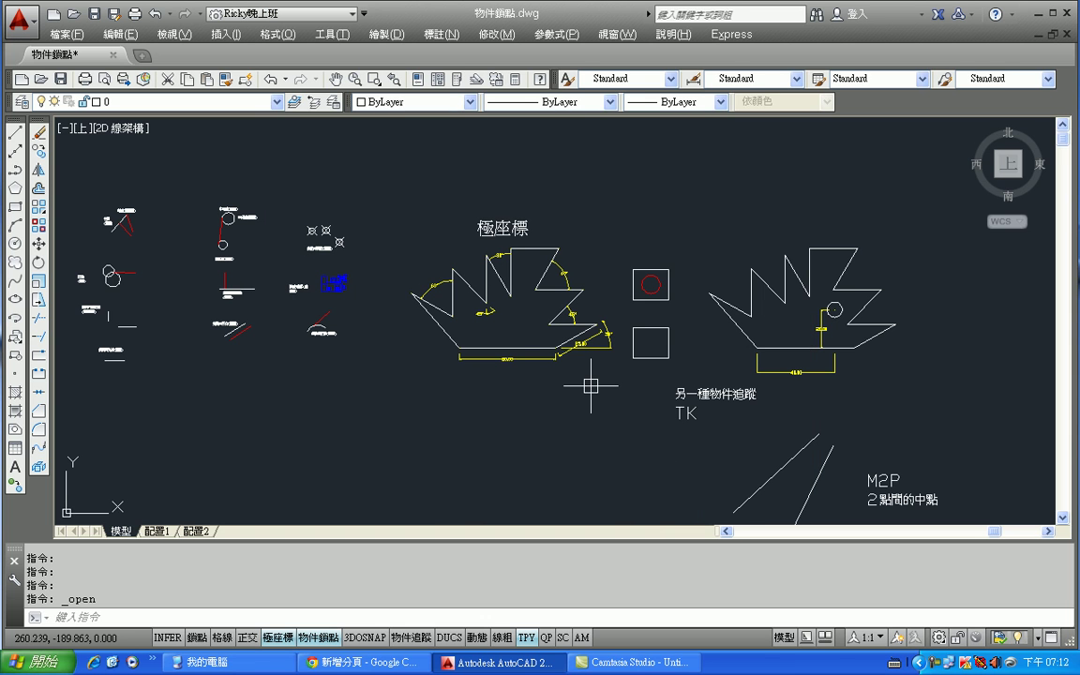
- Make Red the current drawing colour
{"action": "left_click", "coordinate": [422, 103]}
{"action": "left_click", "coordinate": [402, 148]}
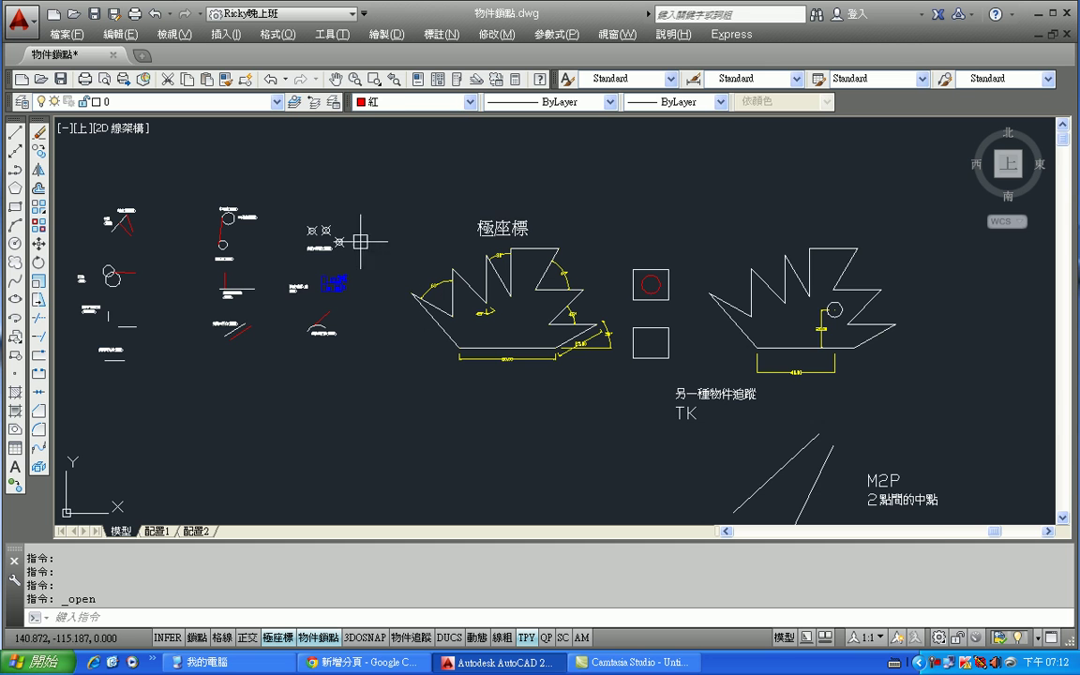
{"action": "scroll", "coordinate": [549, 306], "scroll_direction": "up", "scroll_amount": 2}
{"action": "scroll", "coordinate": [537, 303], "scroll_direction": "up", "scroll_amount": 2}
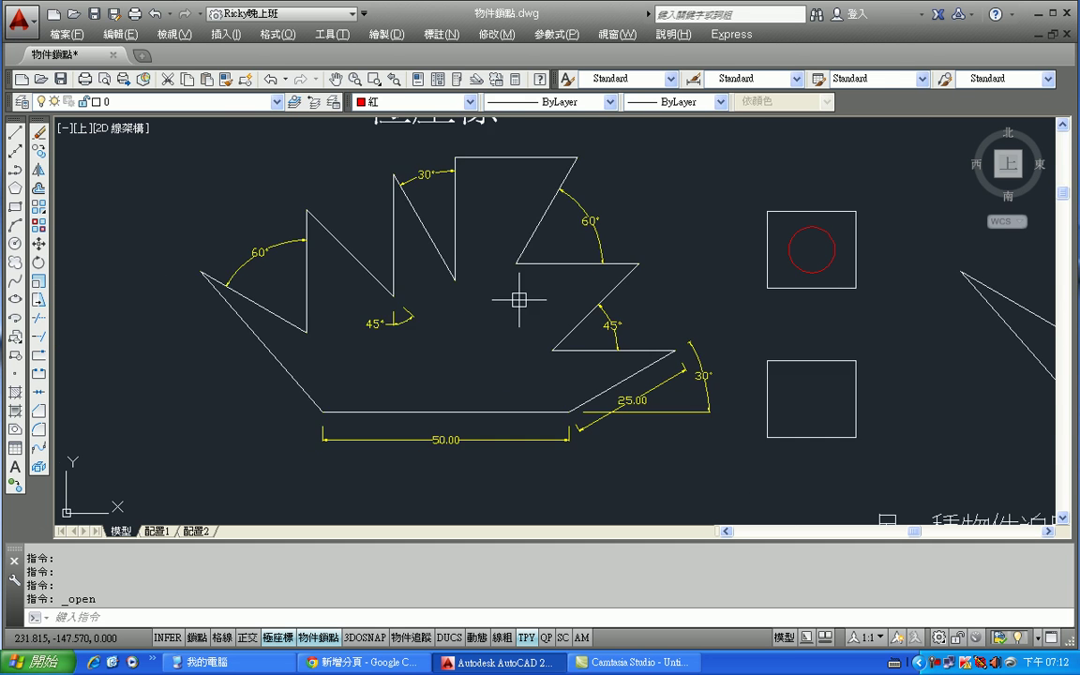
{"action": "scroll", "coordinate": [457, 328], "scroll_direction": "down", "scroll_amount": 2}
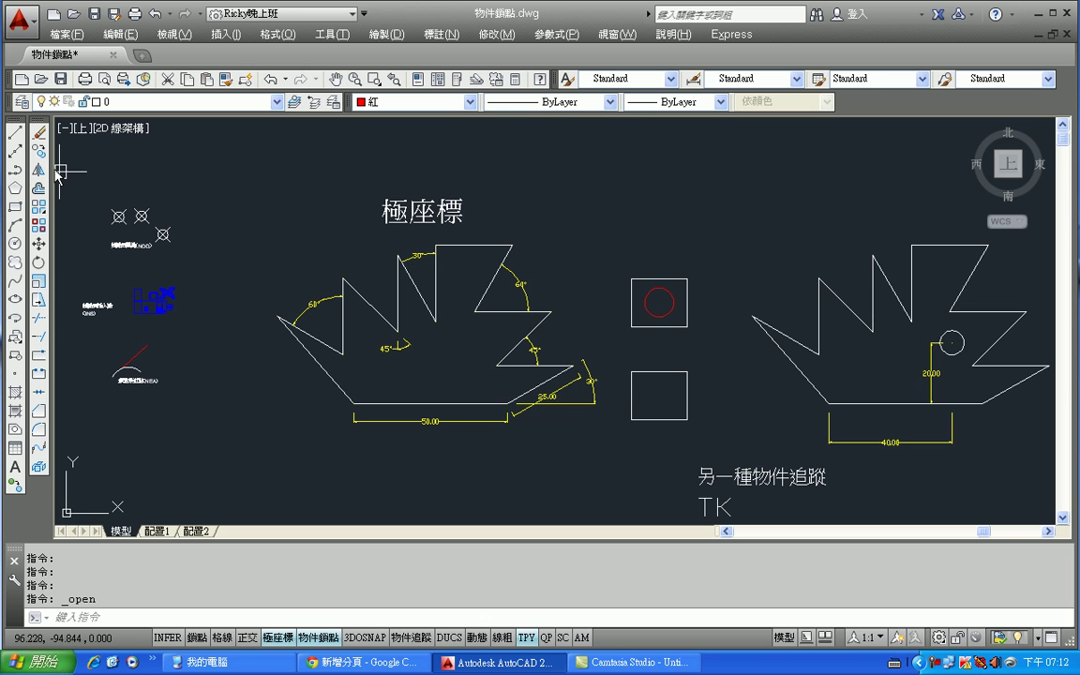
- Draw the 50-unit red bottom edge from the lower-left corner, undoing a mistaken 25-unit segment
{"action": "left_click", "coordinate": [15, 132]}
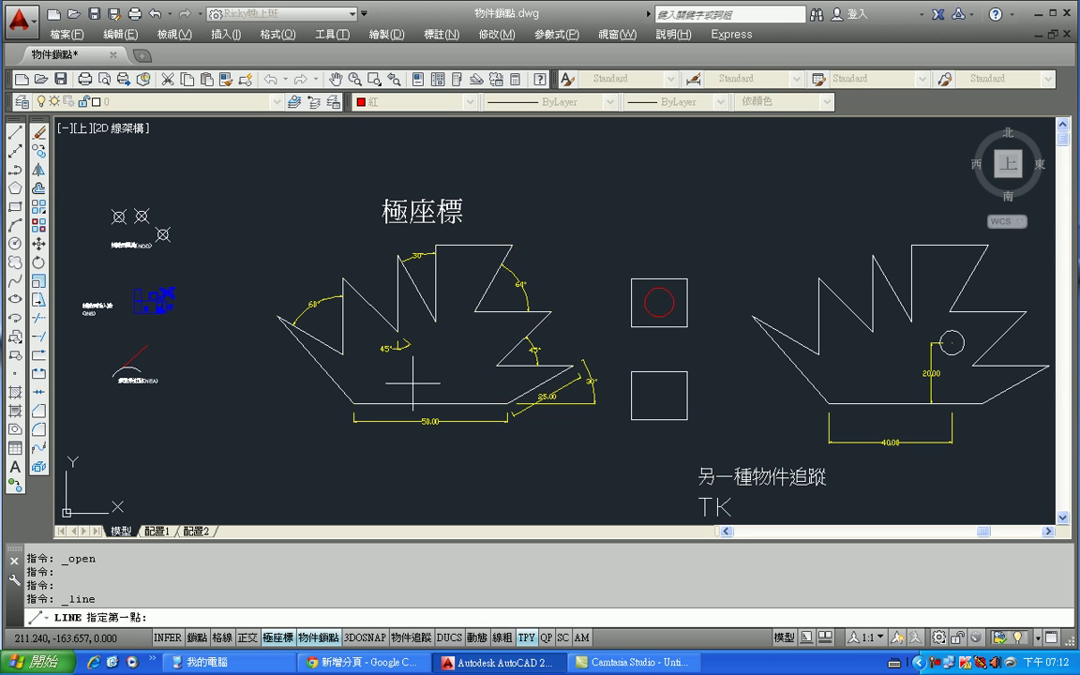
{"action": "left_click", "coordinate": [353, 403]}
{"action": "scroll", "coordinate": [476, 362], "scroll_direction": "up", "scroll_amount": 2}
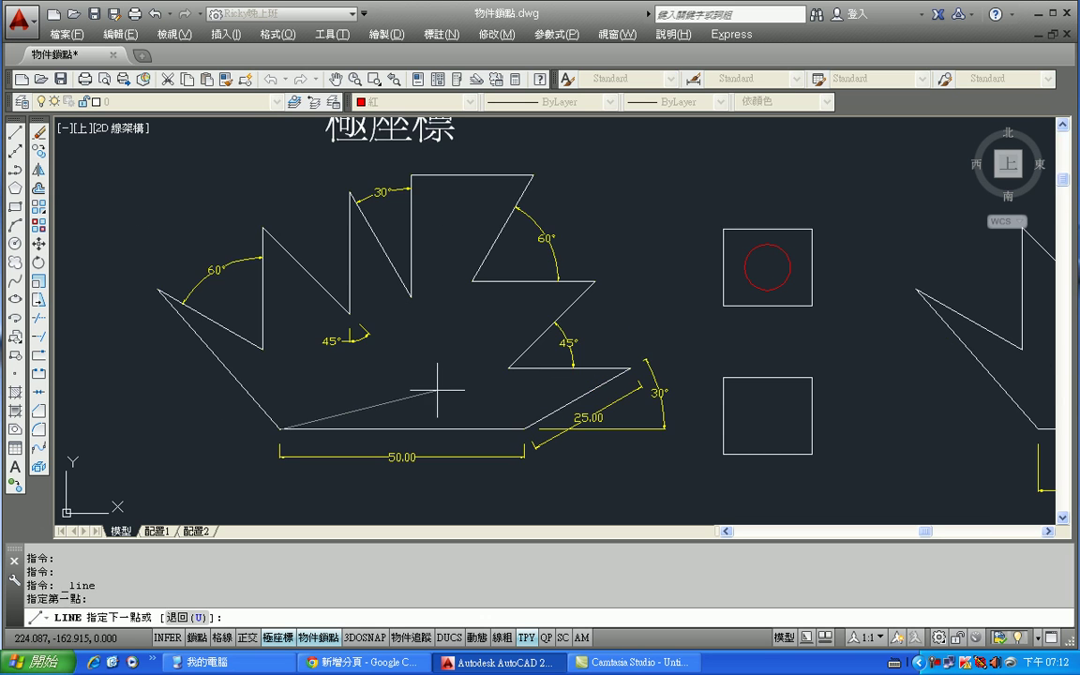
{"action": "type", "text": "25"}
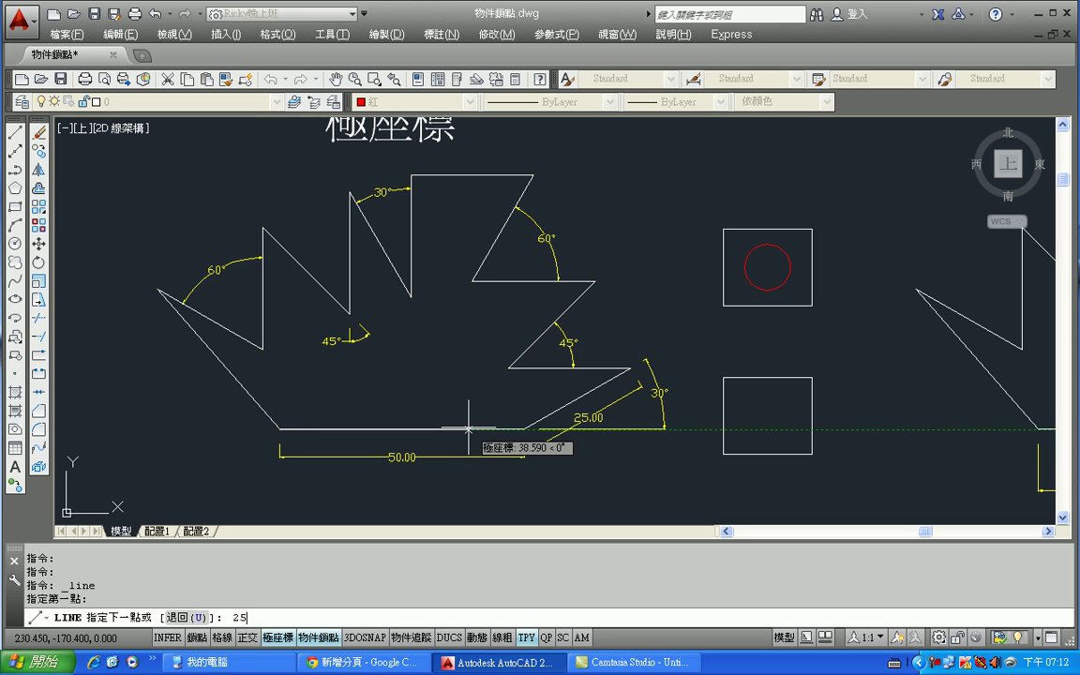
{"action": "key", "text": "Return"}
{"action": "type", "text": "u"}
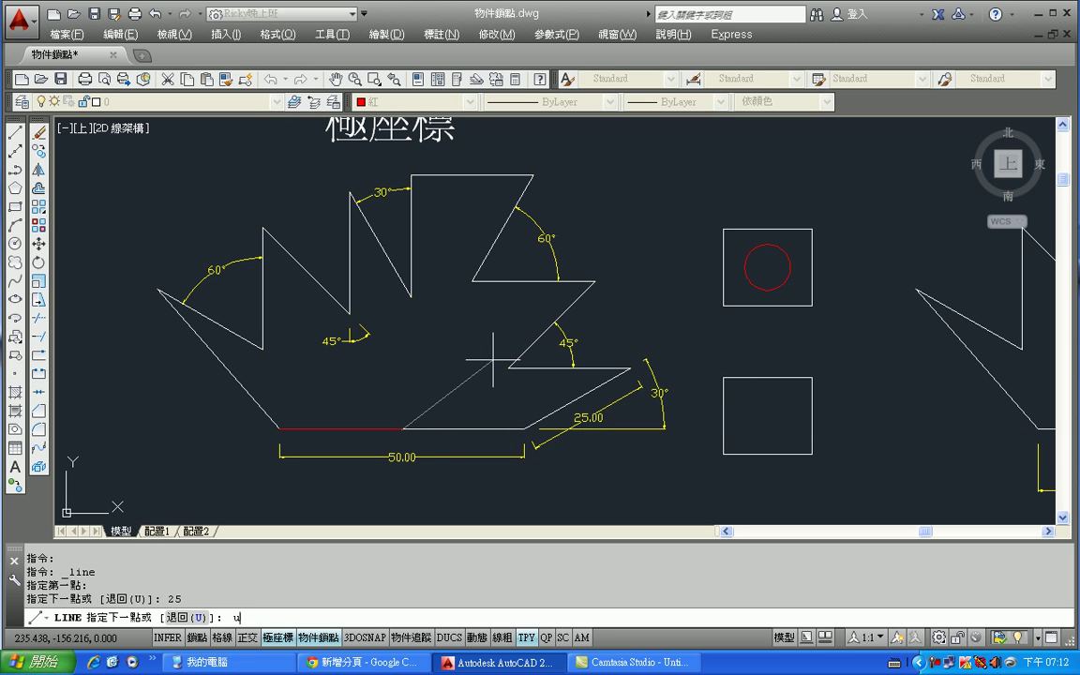
{"action": "key", "text": "Return"}
{"action": "type", "text": "50"}
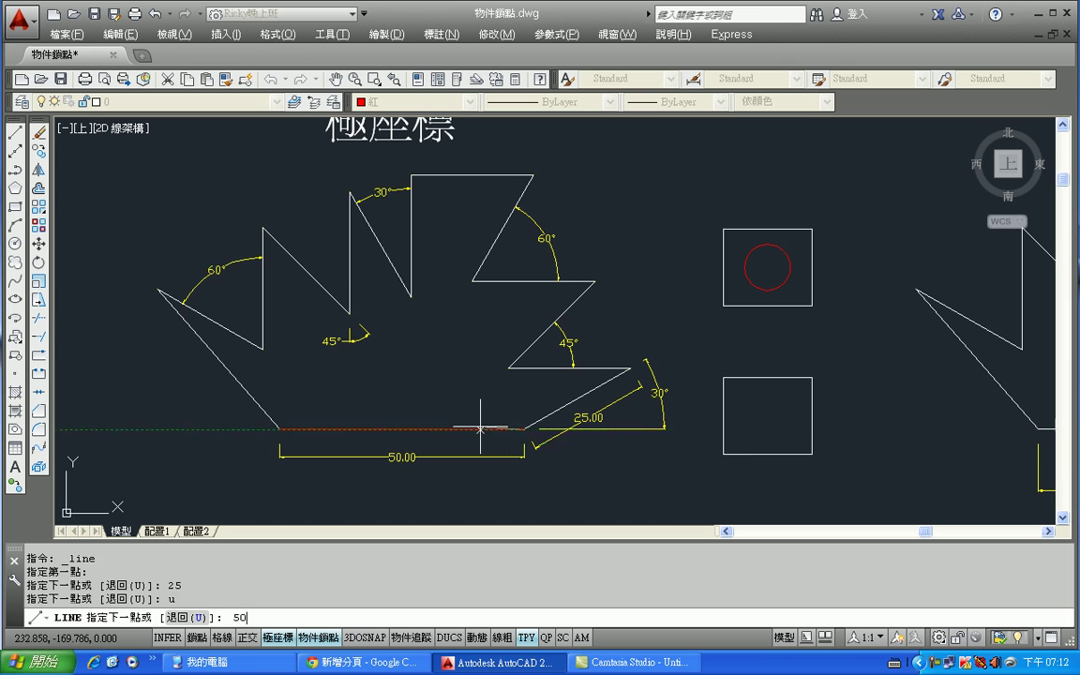
{"action": "key", "text": "Return"}
{"action": "scroll", "coordinate": [591, 417], "scroll_direction": "up", "scroll_amount": 2}
{"action": "scroll", "coordinate": [646, 434], "scroll_direction": "up", "scroll_amount": 2}
{"action": "type", "text": "@25<"}
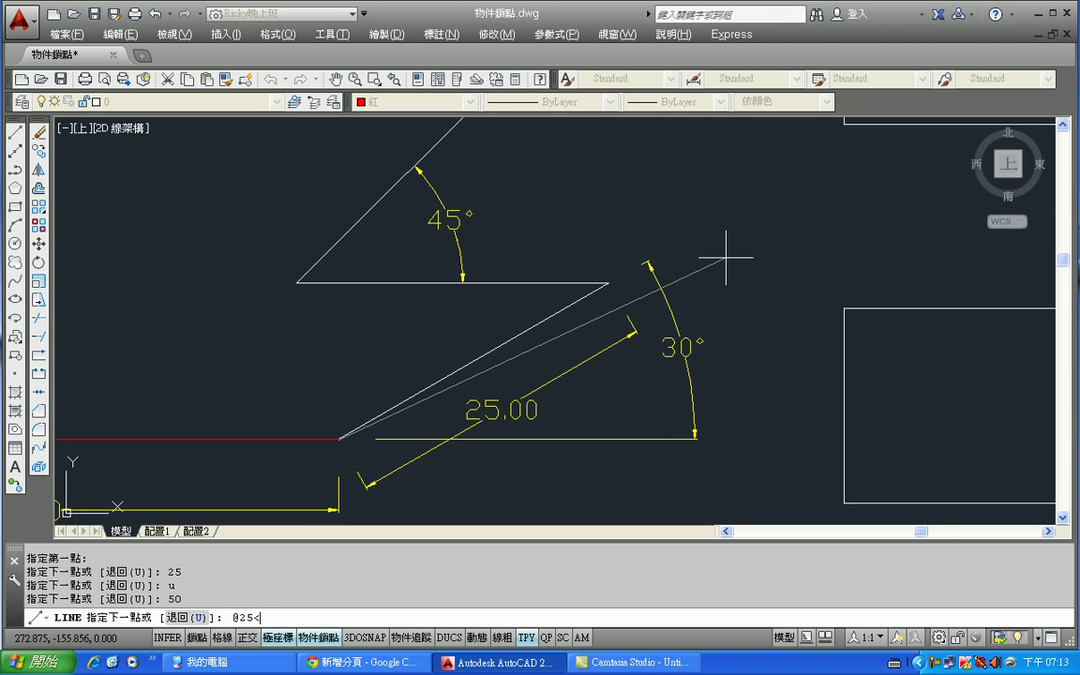
{"action": "type", "text": "30"}
{"action": "key", "text": "Return"}
{"action": "scroll", "coordinate": [718, 227], "scroll_direction": "down", "scroll_amount": 2}
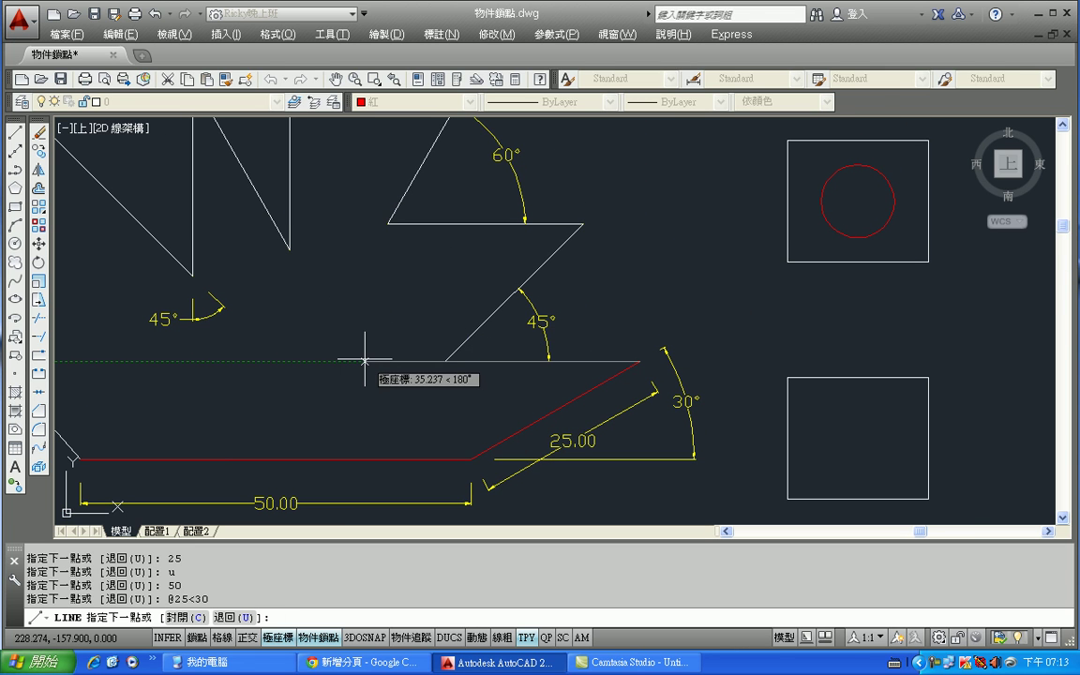
{"action": "type", "text": "25"}
{"action": "key", "text": "Return"}
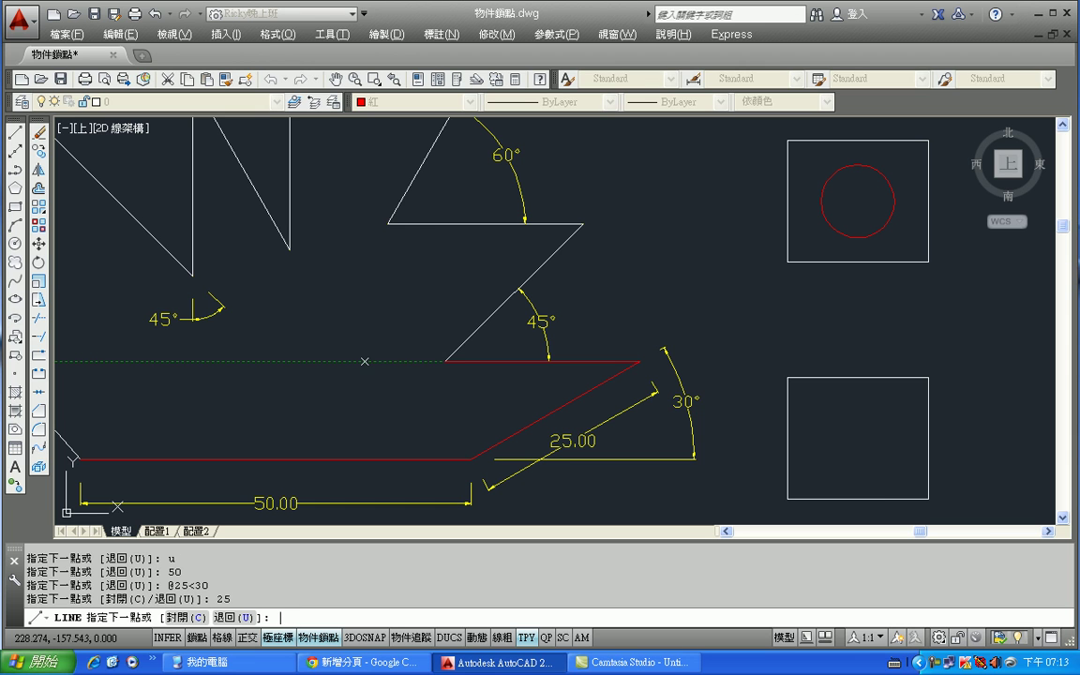
{"action": "type", "text": "@25<"}
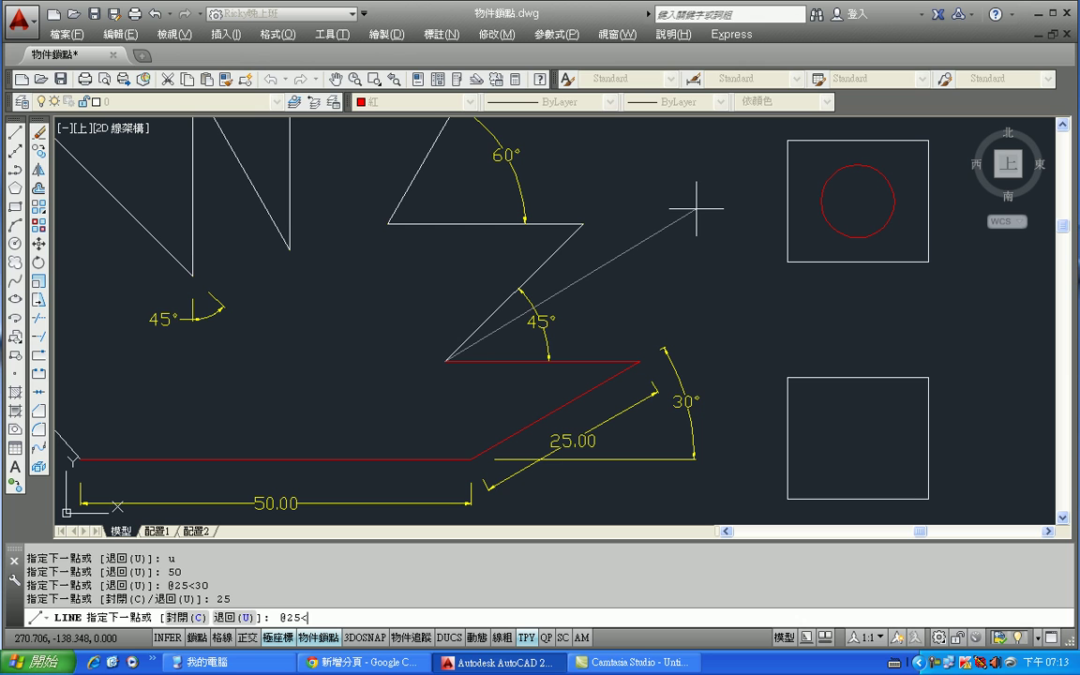
{"action": "type", "text": "45"}
{"action": "key", "text": "Return"}
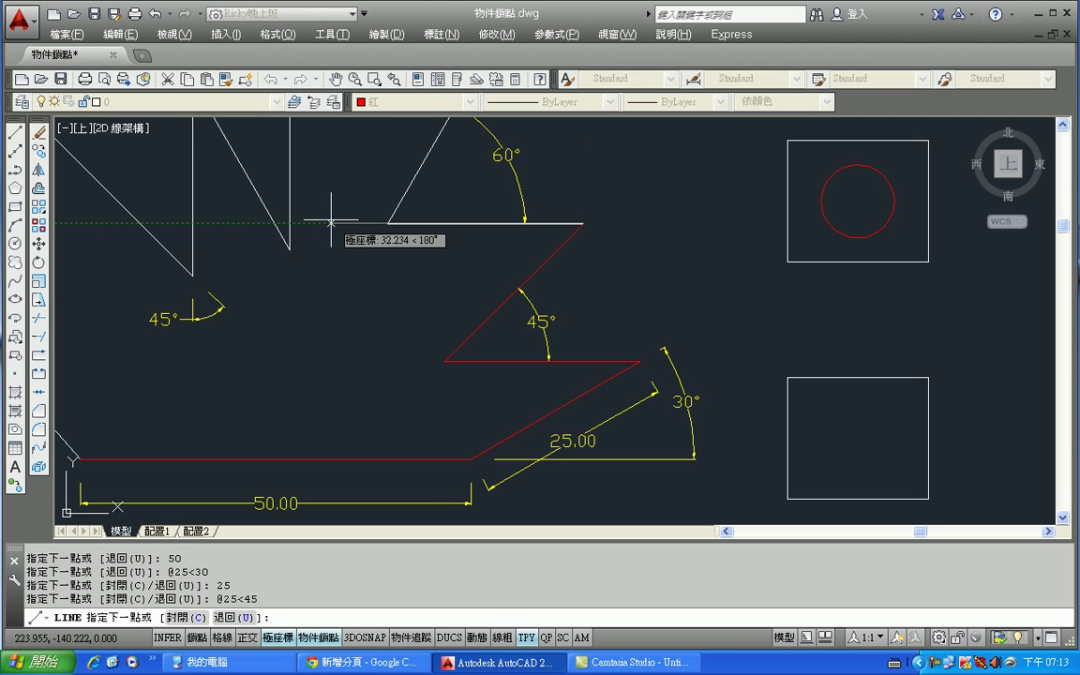
{"action": "type", "text": "25"}
{"action": "key", "text": "Return"}
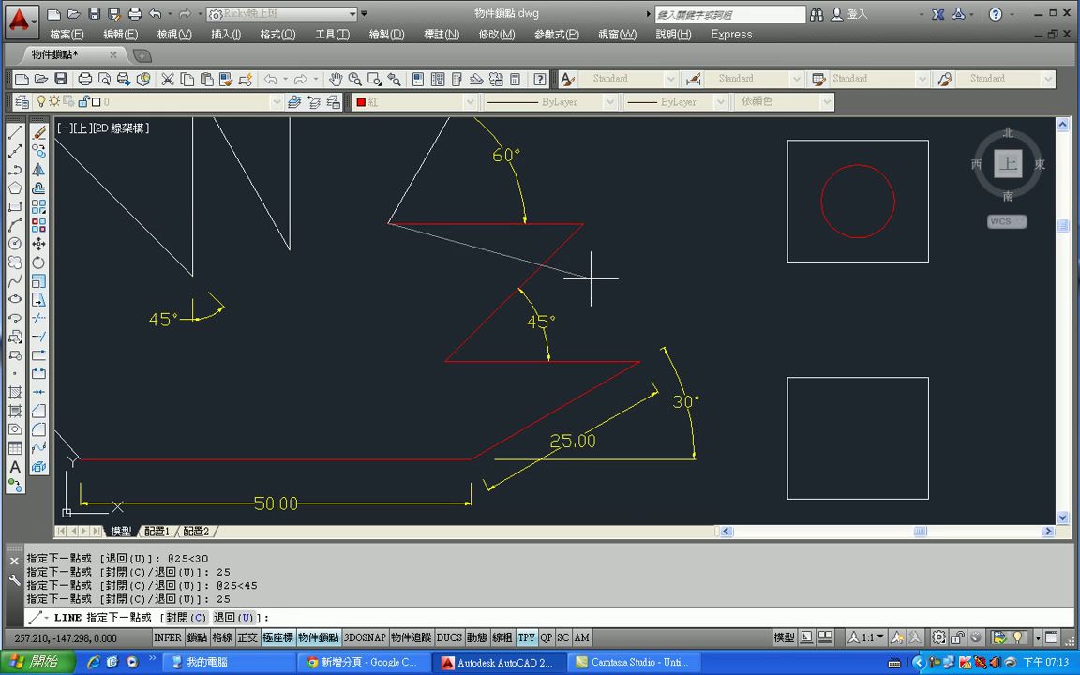
{"action": "middle_click_drag", "start_coordinate": [613, 247], "coordinate": [634, 382]}
{"action": "type", "text": "@25<60"}
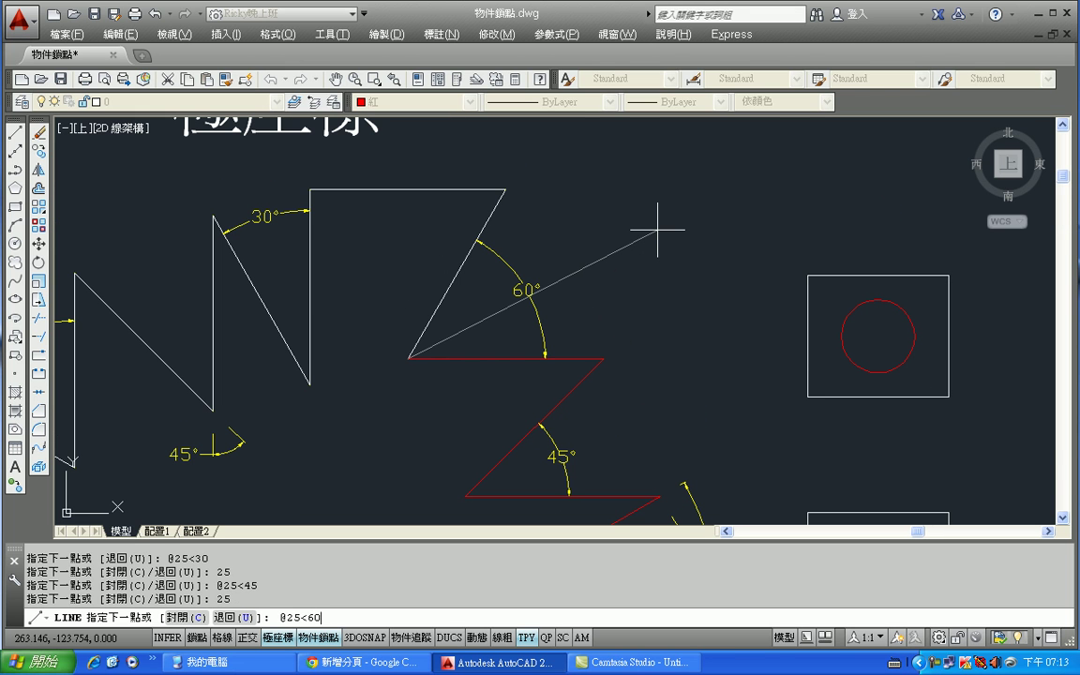
{"action": "key", "text": "Return"}
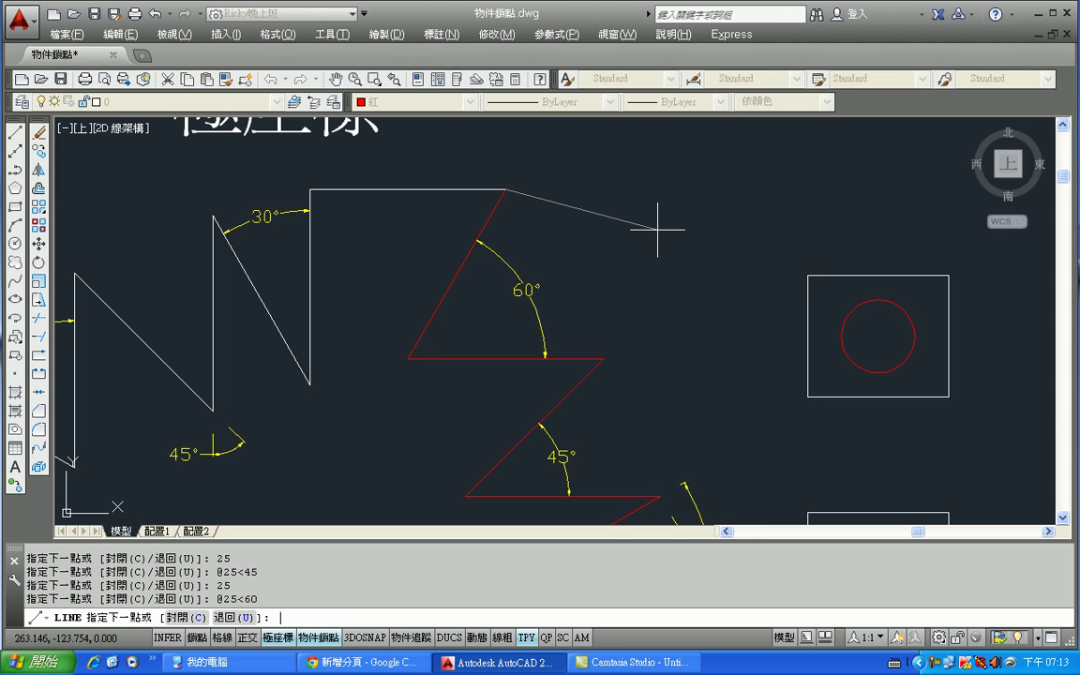
{"action": "key", "text": "Escape"}
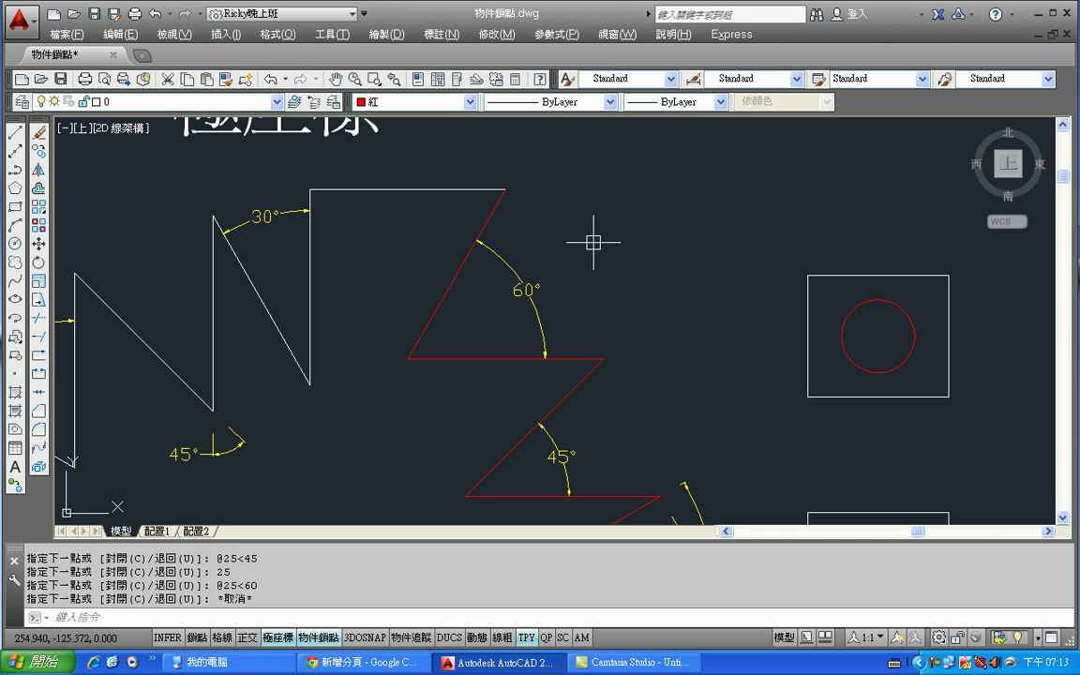
- Undo the red traced lines
{"action": "left_click", "coordinate": [270, 79]}
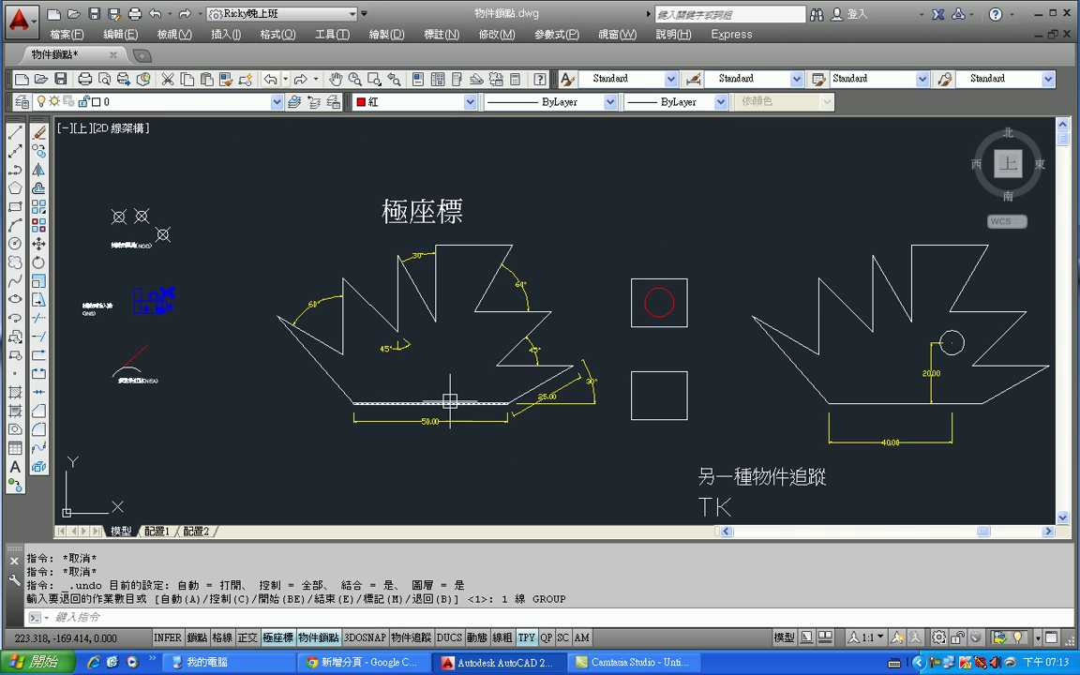
{"action": "scroll", "coordinate": [410, 427], "scroll_direction": "down", "scroll_amount": 1}
{"action": "scroll", "coordinate": [410, 428], "scroll_direction": "up", "scroll_amount": 2}
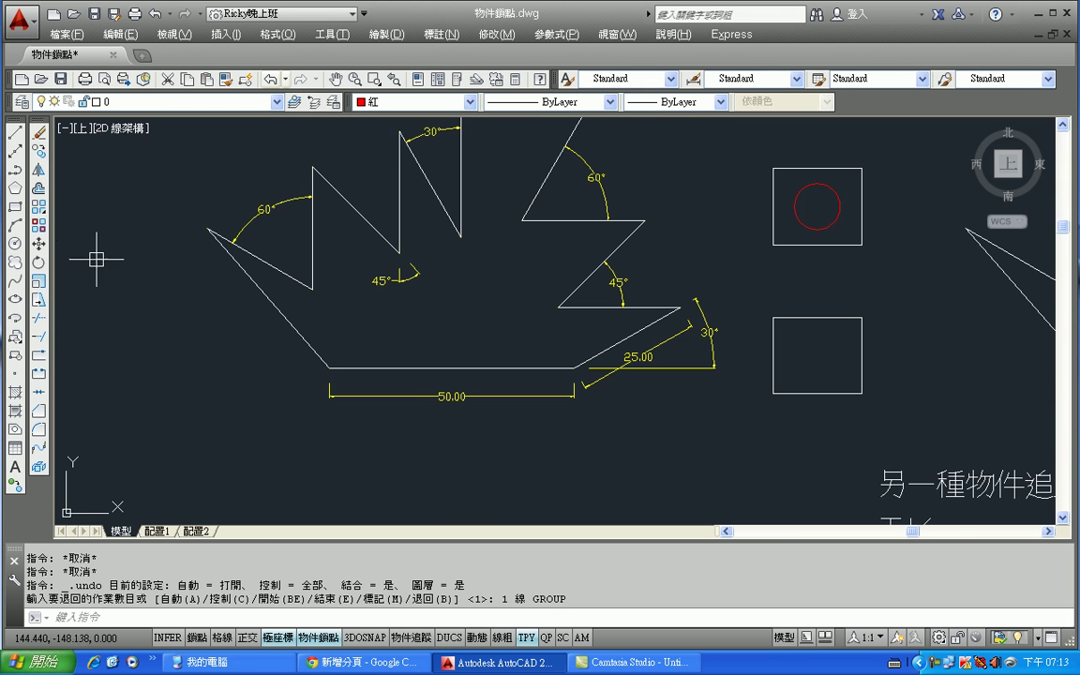
- Start a line below the figure, cancel it, and pan the polar figure back into view
{"action": "left_click", "coordinate": [14, 134]}
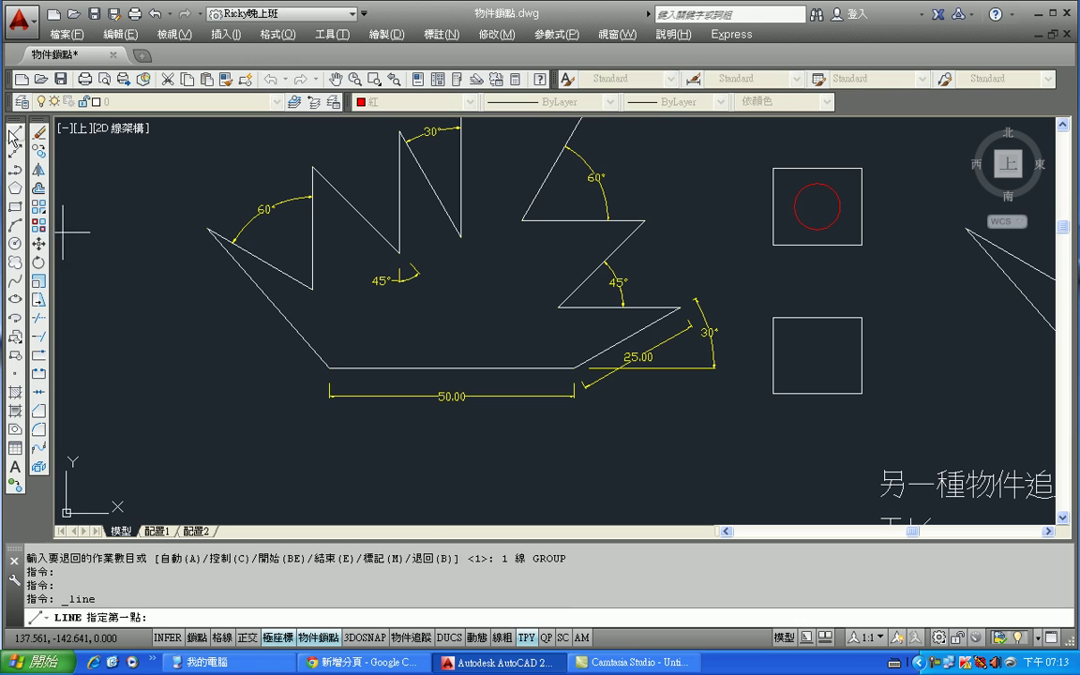
{"action": "left_click", "coordinate": [364, 483]}
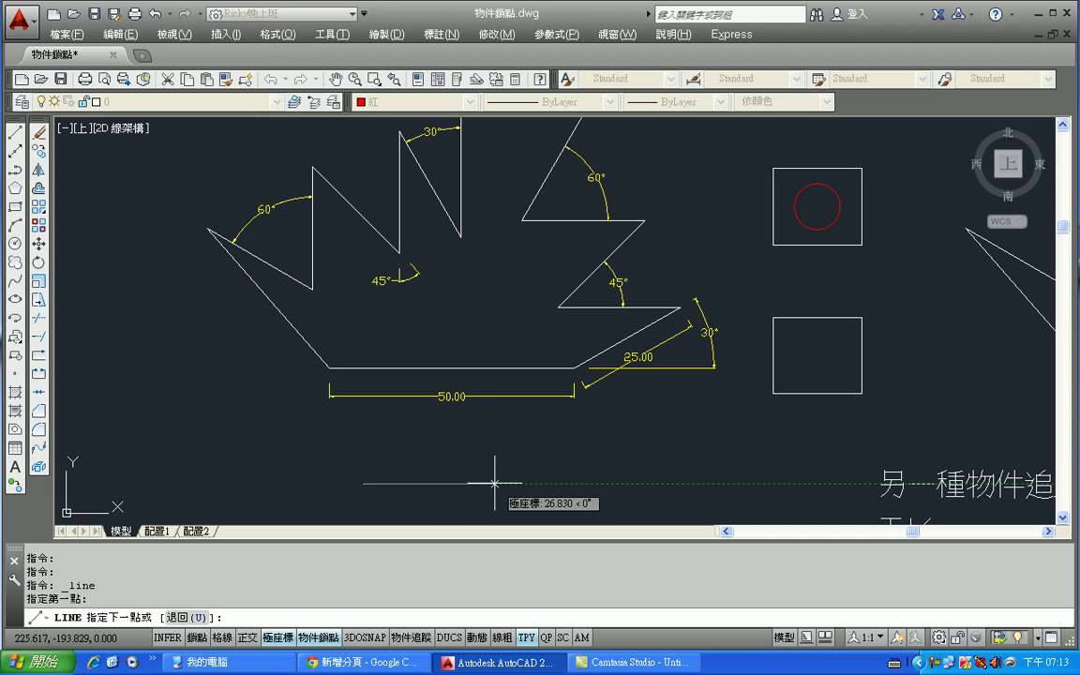
{"action": "key", "text": "Escape"}
{"action": "middle_click_drag", "start_coordinate": [513, 369], "coordinate": [448, 346]}
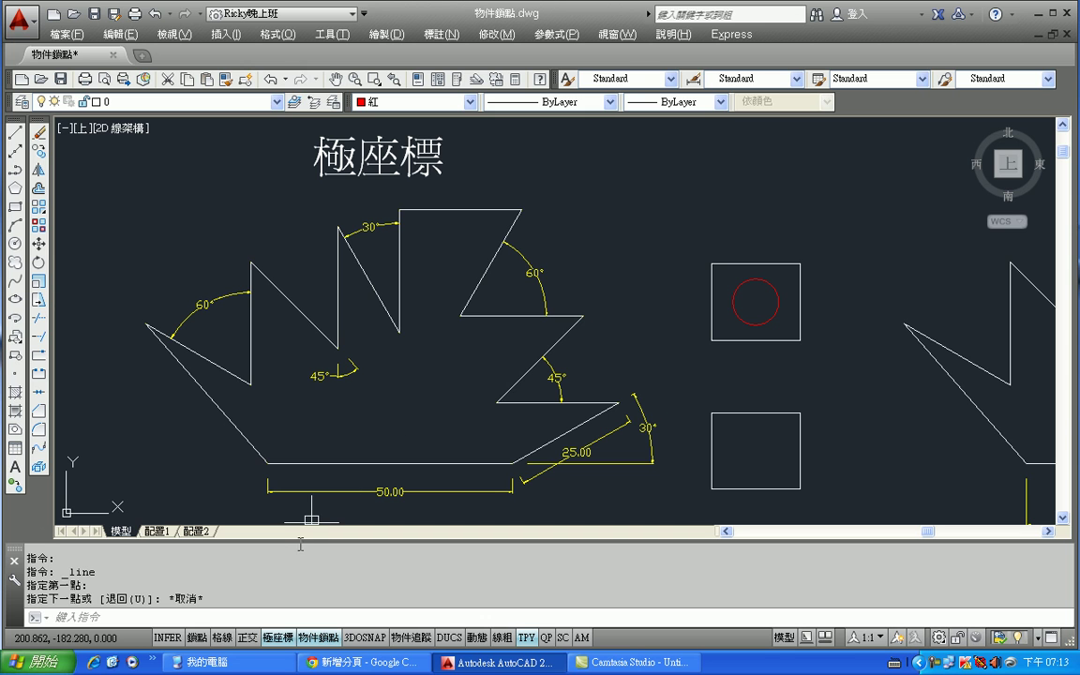
- In polar tracking settings, set the increment angle to 30 and add the angles 45 and 135
{"action": "right_click", "coordinate": [279, 637]}
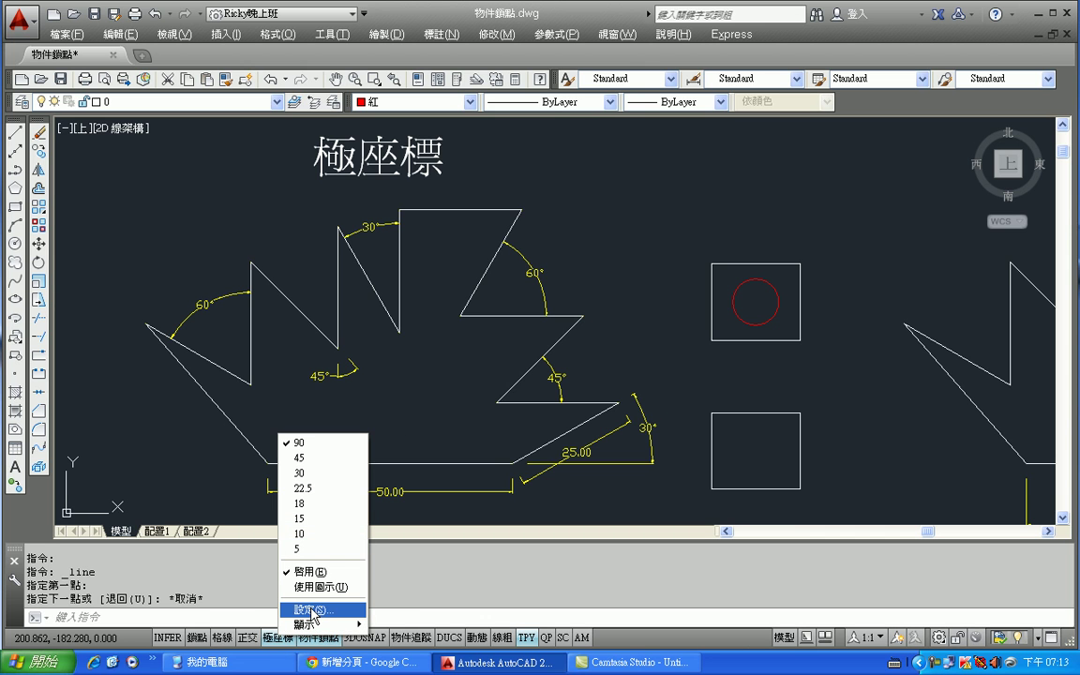
{"action": "left_click", "coordinate": [312, 611]}
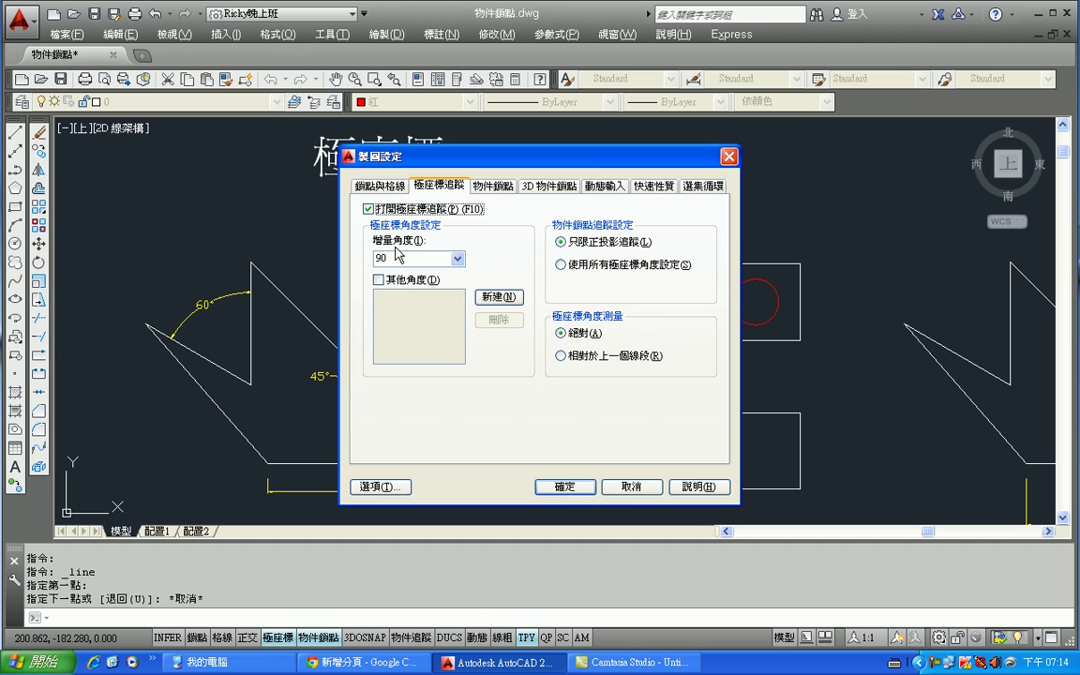
{"action": "left_click", "coordinate": [458, 259]}
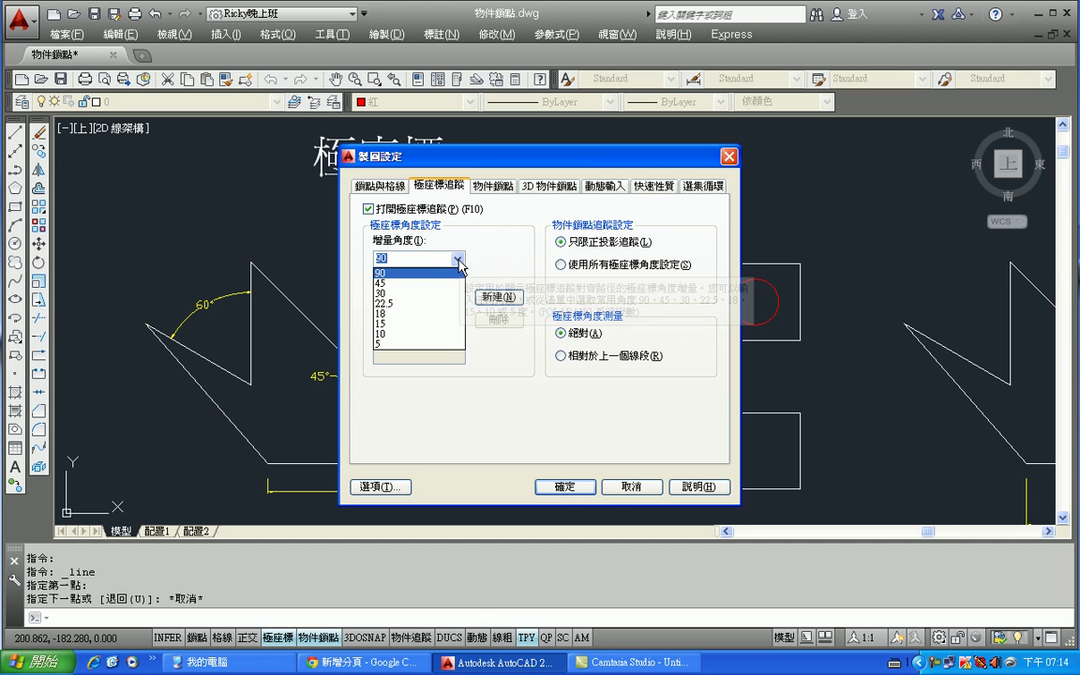
{"action": "left_click", "coordinate": [416, 294]}
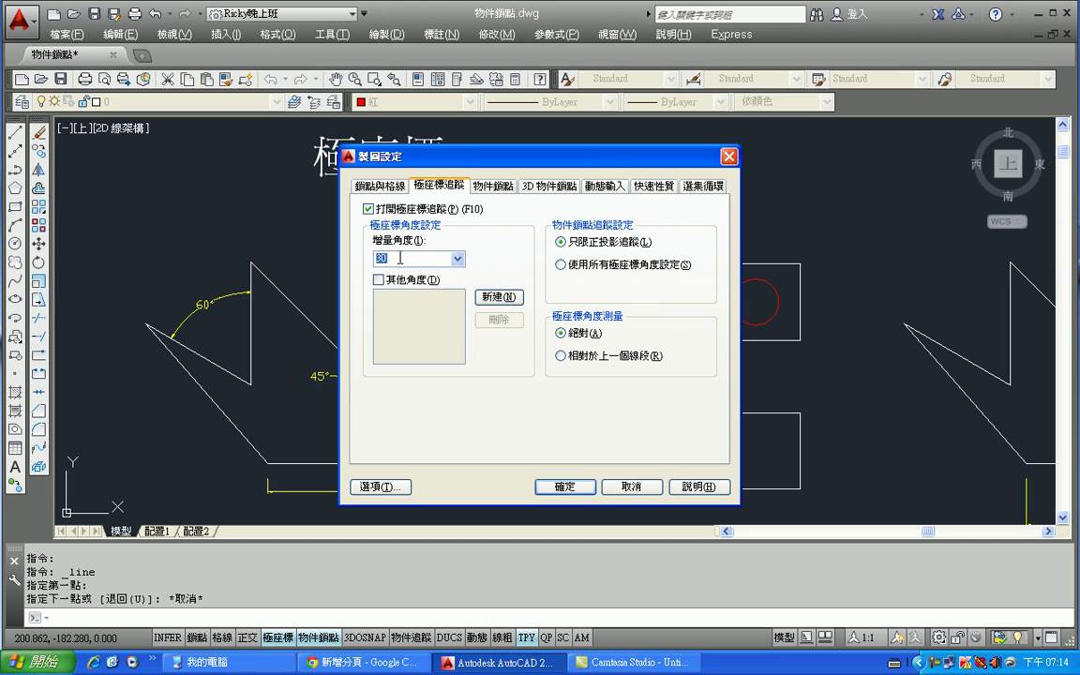
{"action": "left_click", "coordinate": [400, 258]}
{"action": "left_click", "coordinate": [379, 280]}
{"action": "mouse_move", "coordinate": [498, 297]}
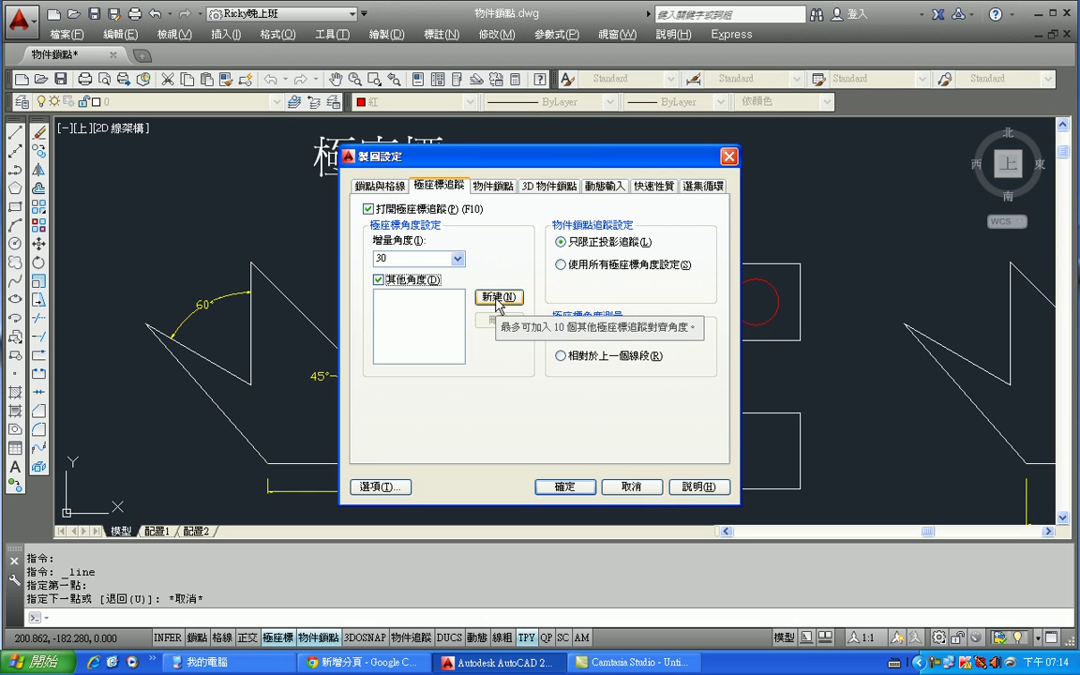
{"action": "left_click", "coordinate": [496, 299]}
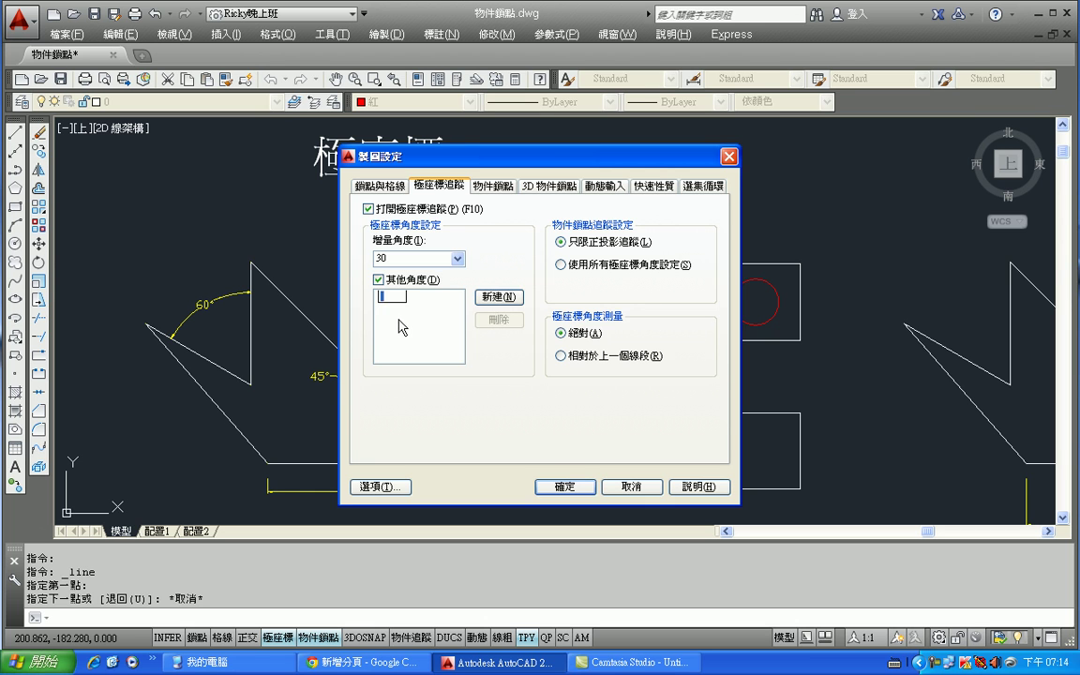
{"action": "type", "text": "45"}
{"action": "left_click", "coordinate": [484, 297]}
{"action": "type", "text": "135"}
{"action": "left_click", "coordinate": [440, 317]}
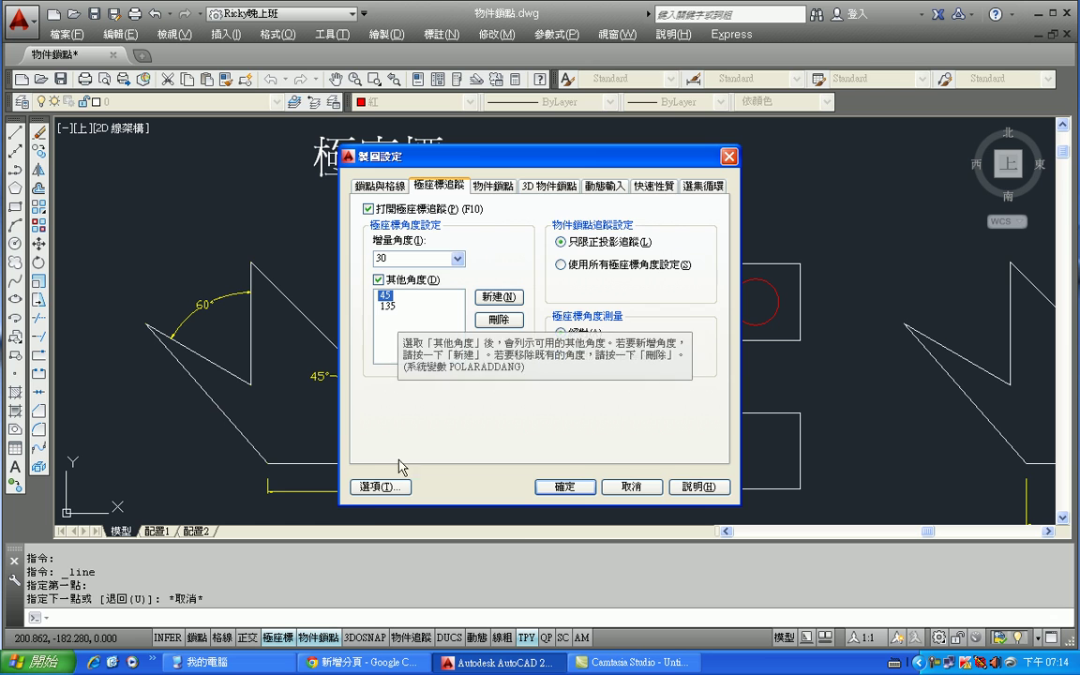
{"action": "left_click", "coordinate": [563, 486]}
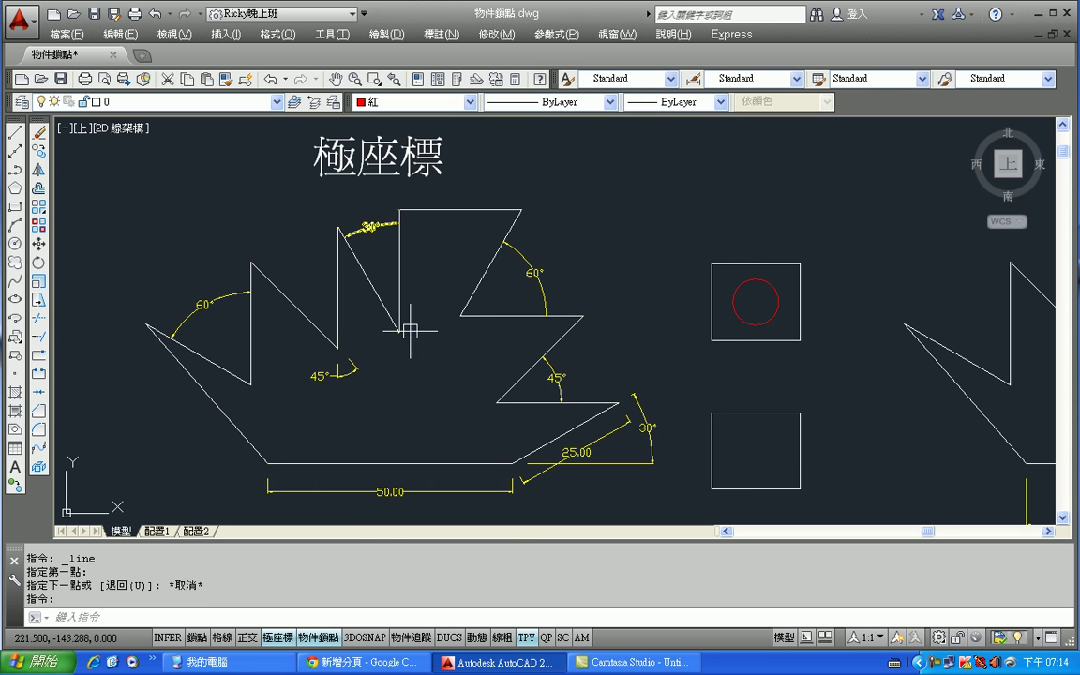
- Start a red line at the figure's lower-left corner and draw the 50-unit bottom edge
{"action": "middle_click_drag", "start_coordinate": [450, 346], "coordinate": [501, 342]}
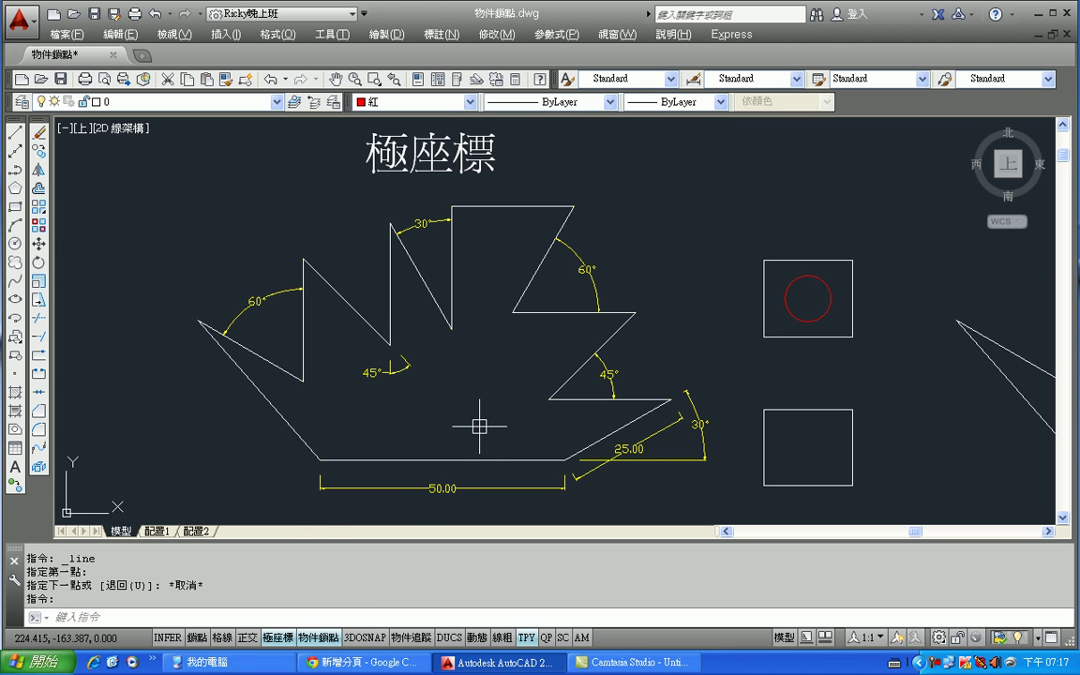
{"action": "left_click", "coordinate": [16, 135]}
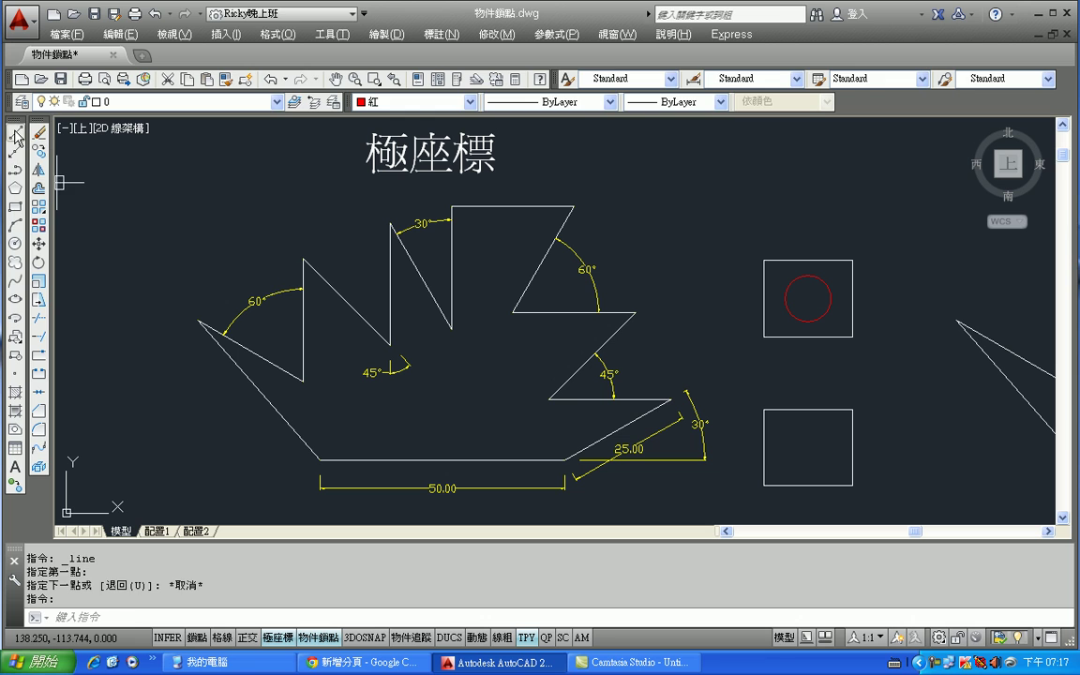
{"action": "left_click", "coordinate": [15, 136]}
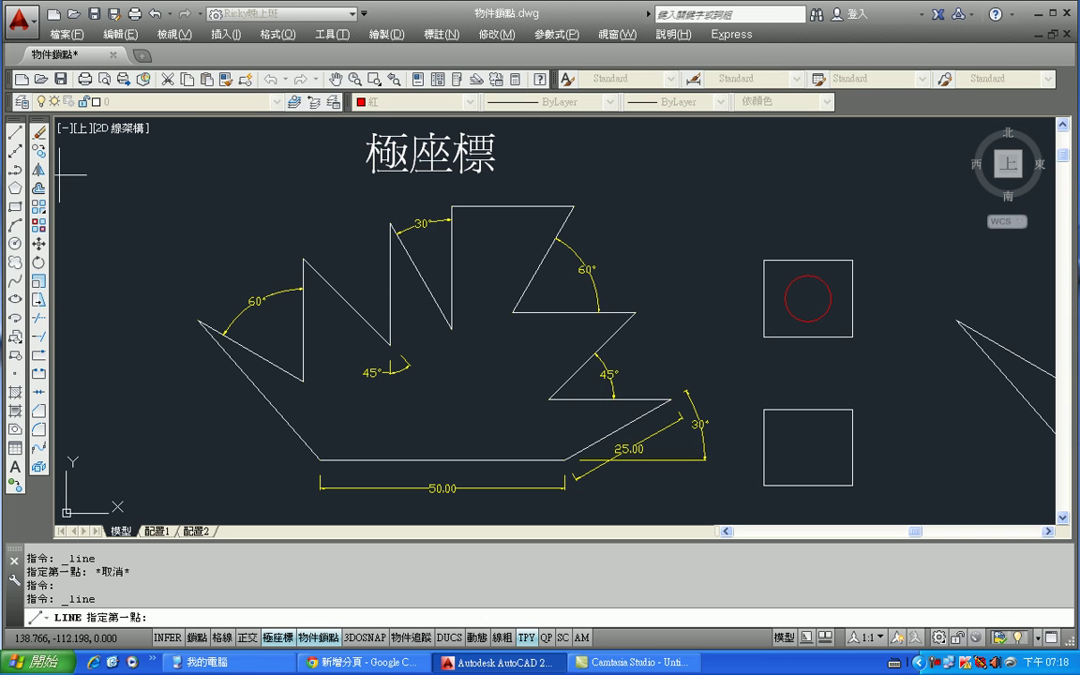
{"action": "left_click", "coordinate": [320, 457]}
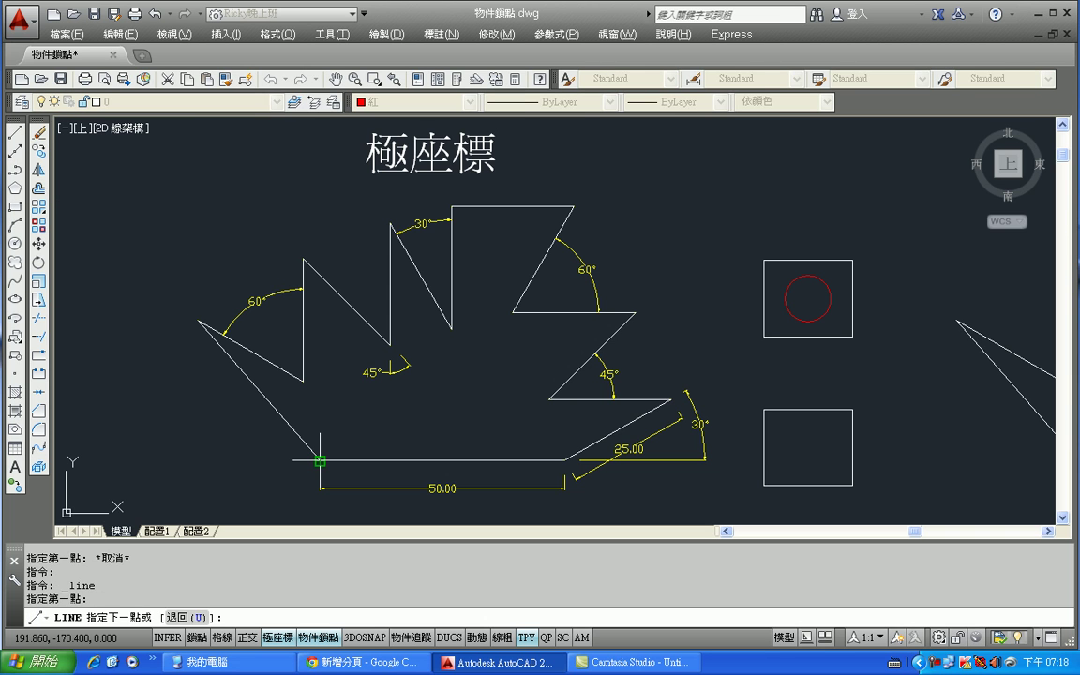
{"action": "type", "text": "50"}
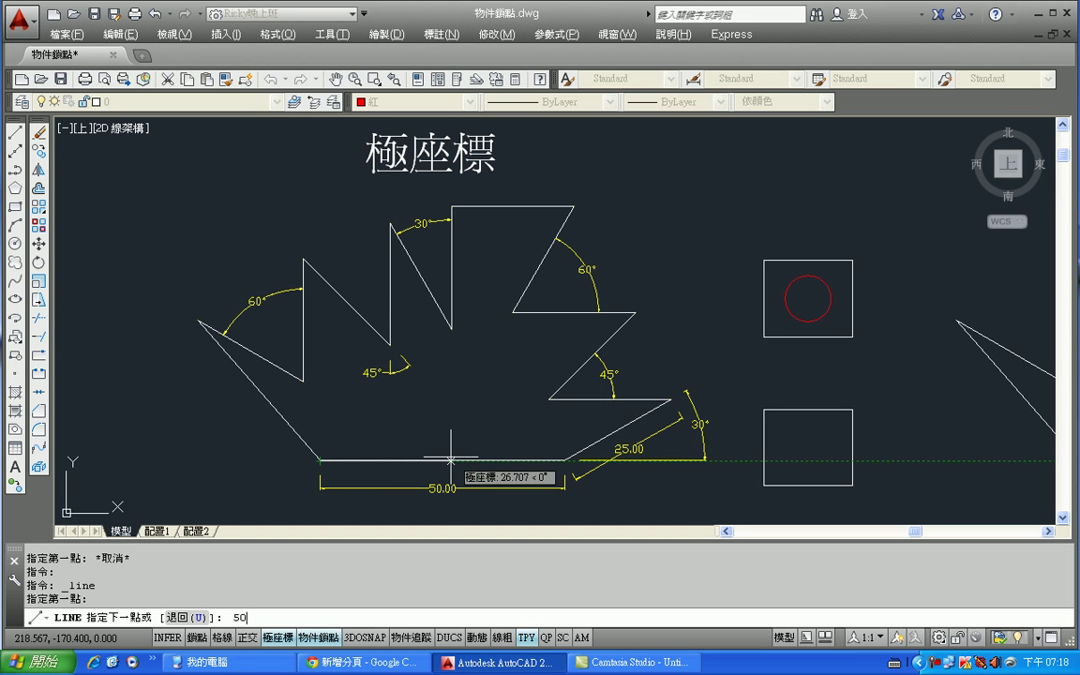
{"action": "key", "text": "Return"}
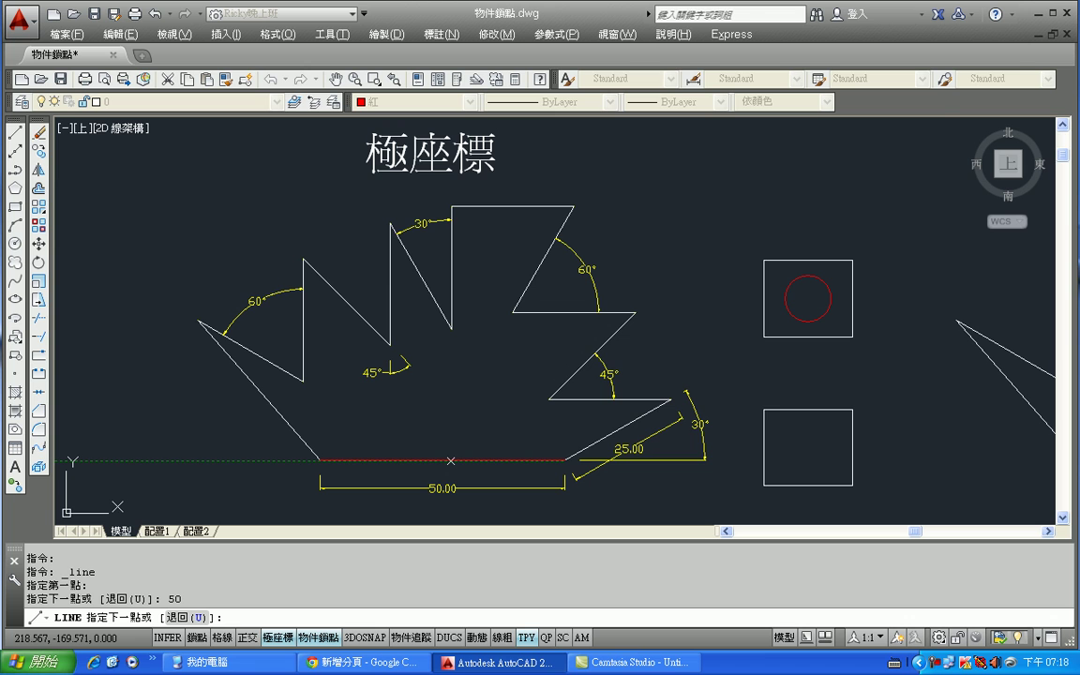
{"action": "scroll", "coordinate": [723, 398], "scroll_direction": "up", "scroll_amount": 2}
{"action": "middle_click_drag", "start_coordinate": [750, 393], "coordinate": [767, 316]}
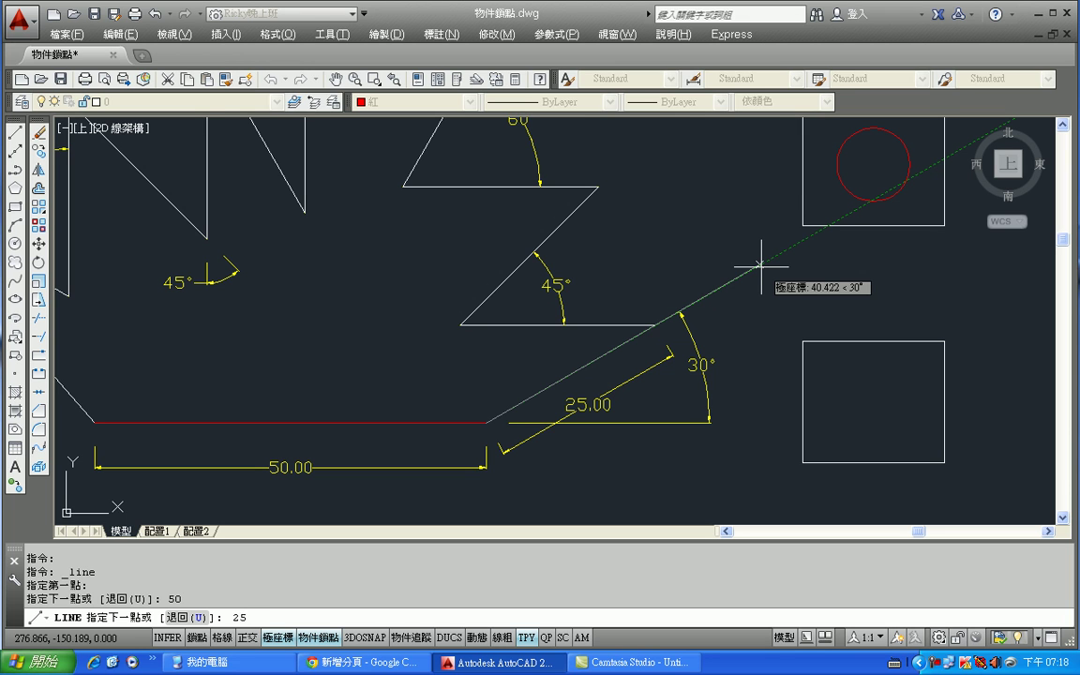
- Draw 25-unit segments at 30°, back left, at 45°, and left again
{"action": "key", "text": "Return"}
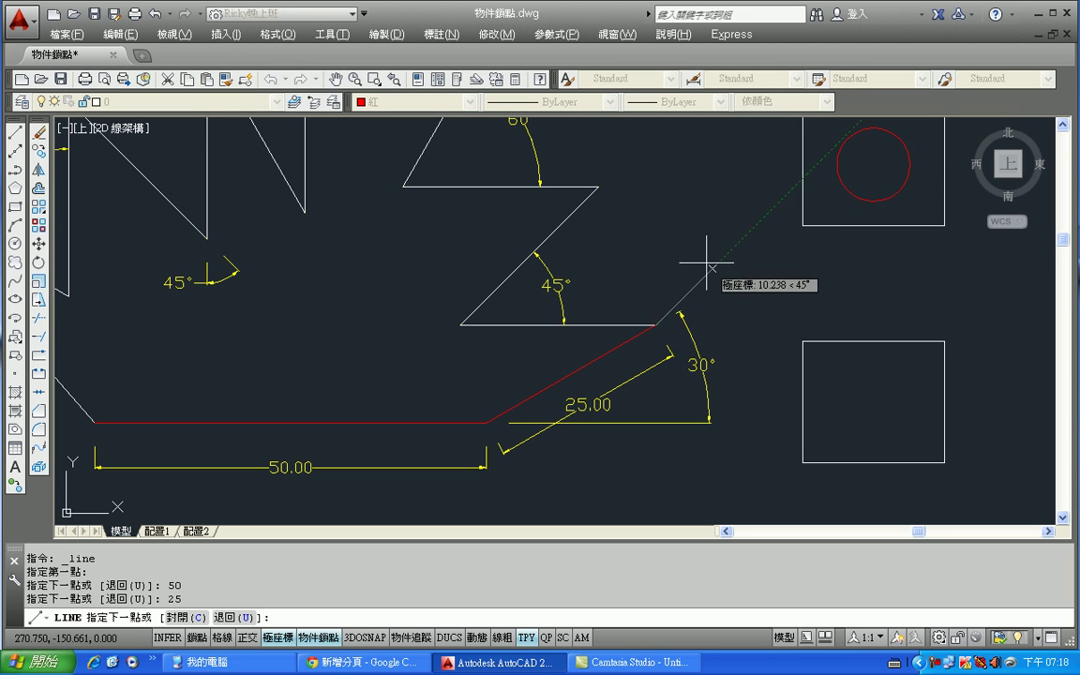
{"action": "middle_click_drag", "start_coordinate": [701, 258], "coordinate": [777, 270]}
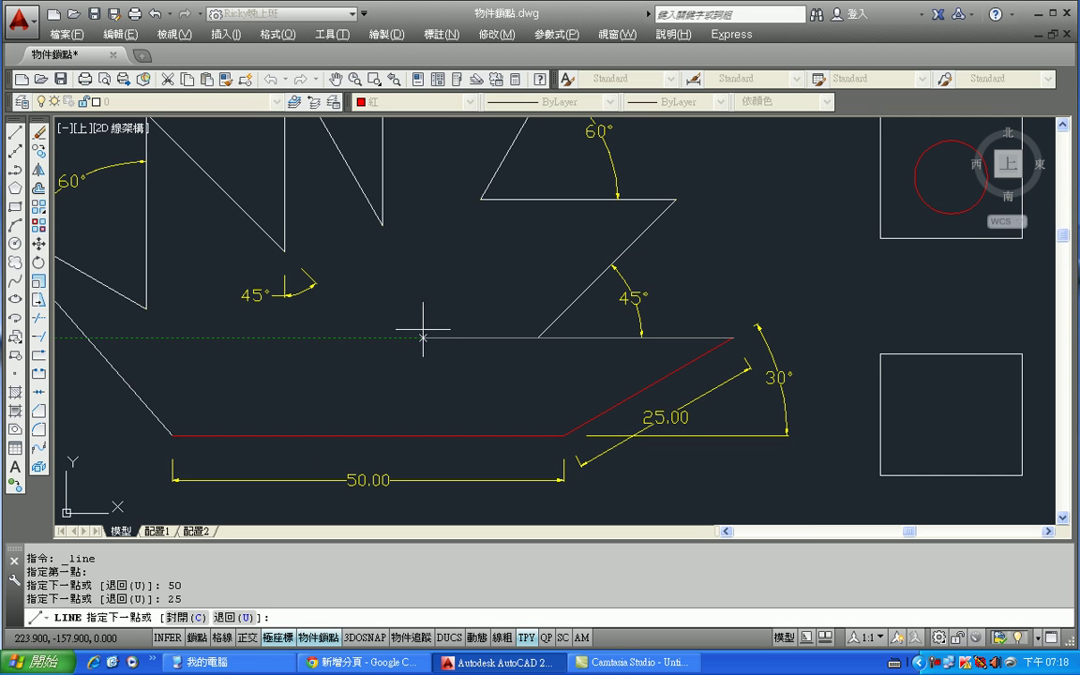
{"action": "type", "text": "25"}
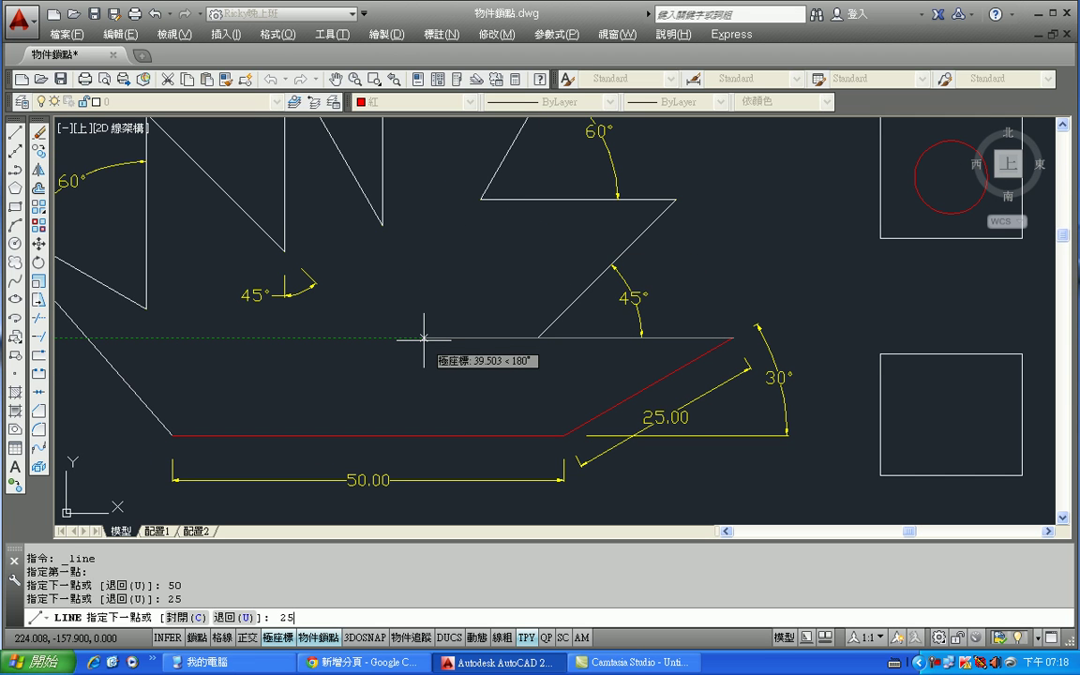
{"action": "key", "text": "Return"}
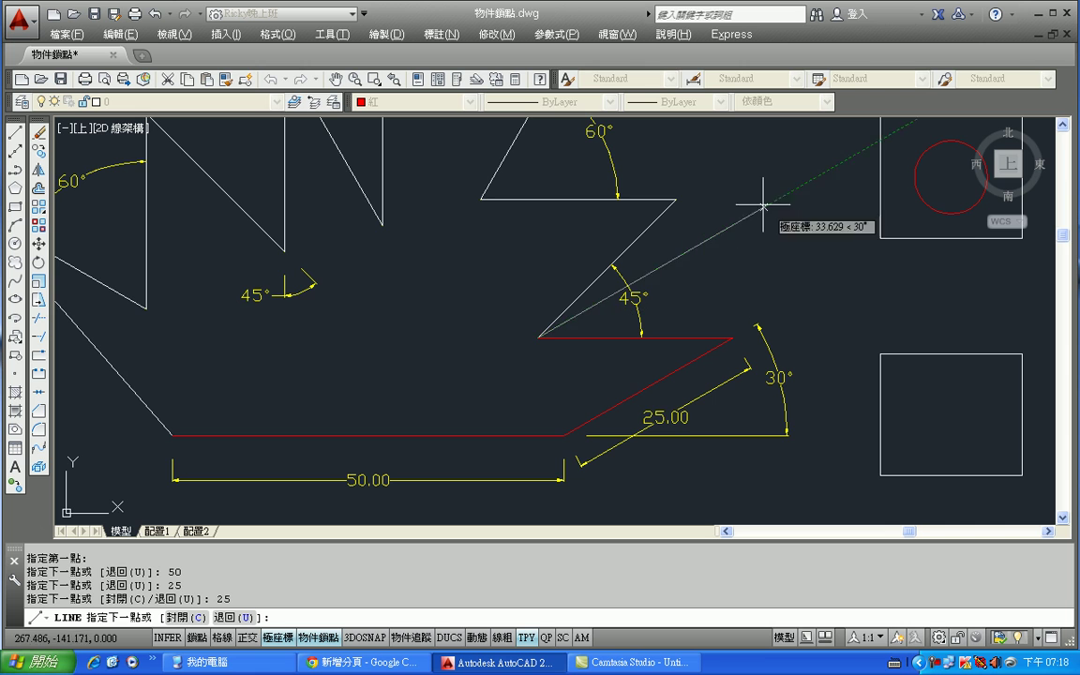
{"action": "middle_click_drag", "start_coordinate": [746, 181], "coordinate": [767, 232]}
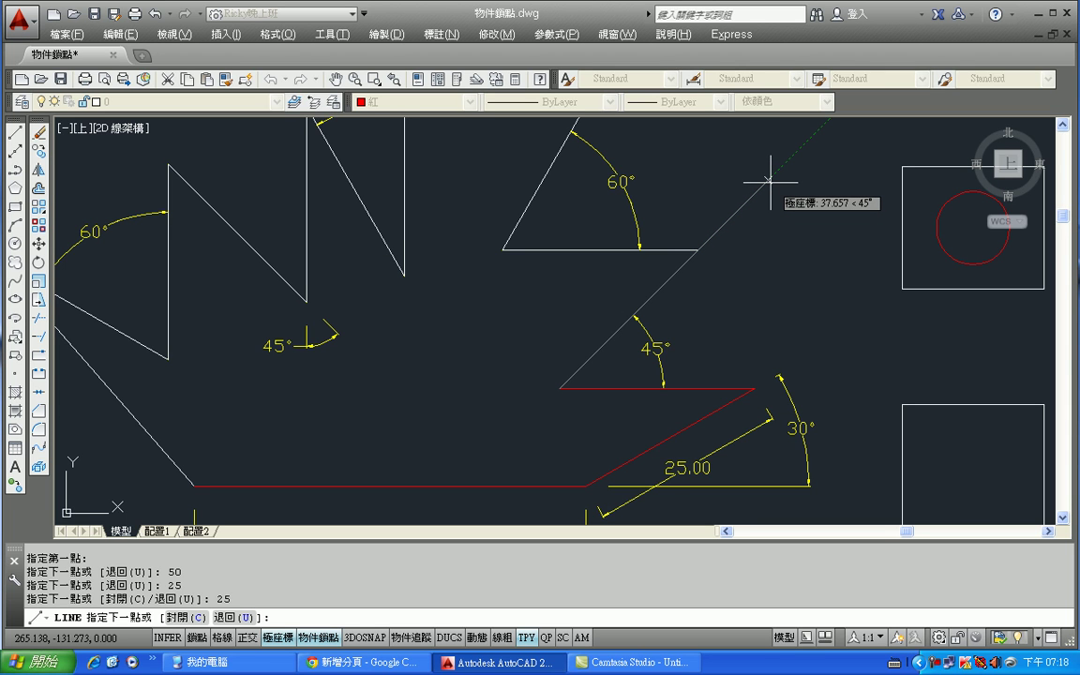
{"action": "type", "text": "25"}
{"action": "key", "text": "Return"}
{"action": "middle_click_drag", "start_coordinate": [767, 241], "coordinate": [799, 318]}
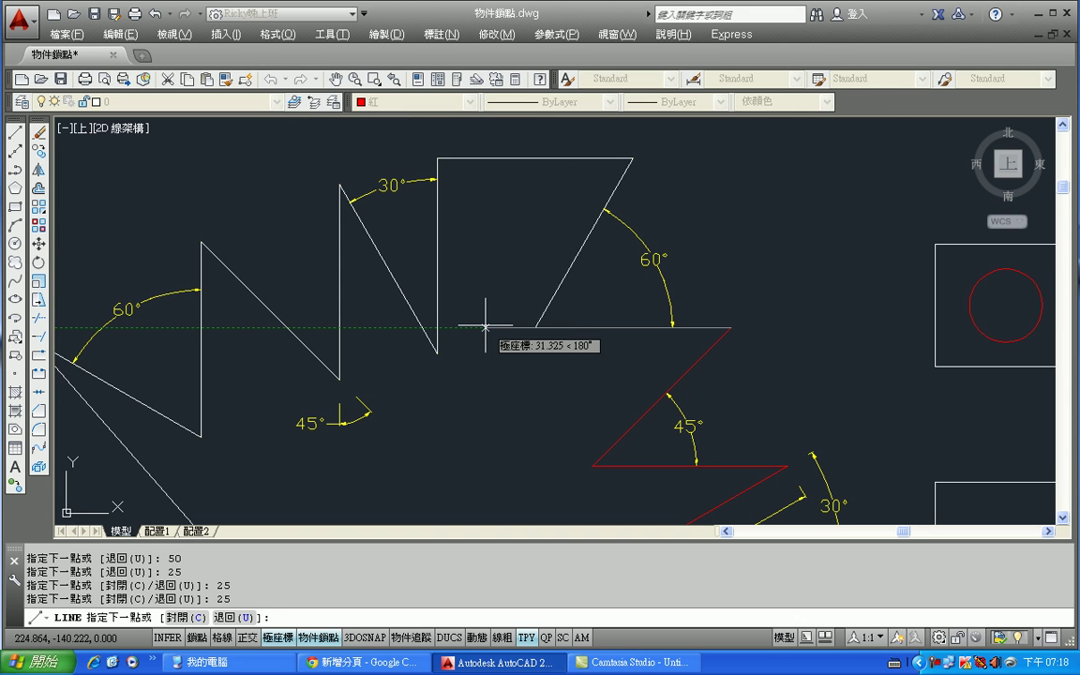
{"action": "key", "text": "Return"}
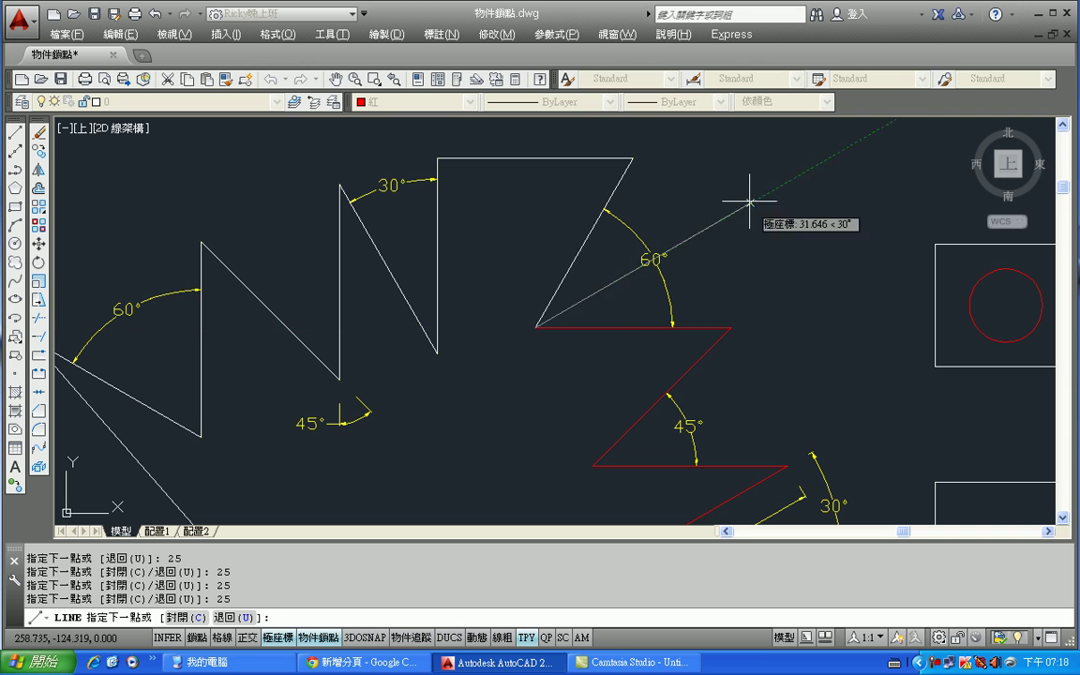
- Add the 25-unit segment at 60° and the 25-unit top horizontal segment
{"action": "middle_click_drag", "start_coordinate": [732, 155], "coordinate": [726, 231]}
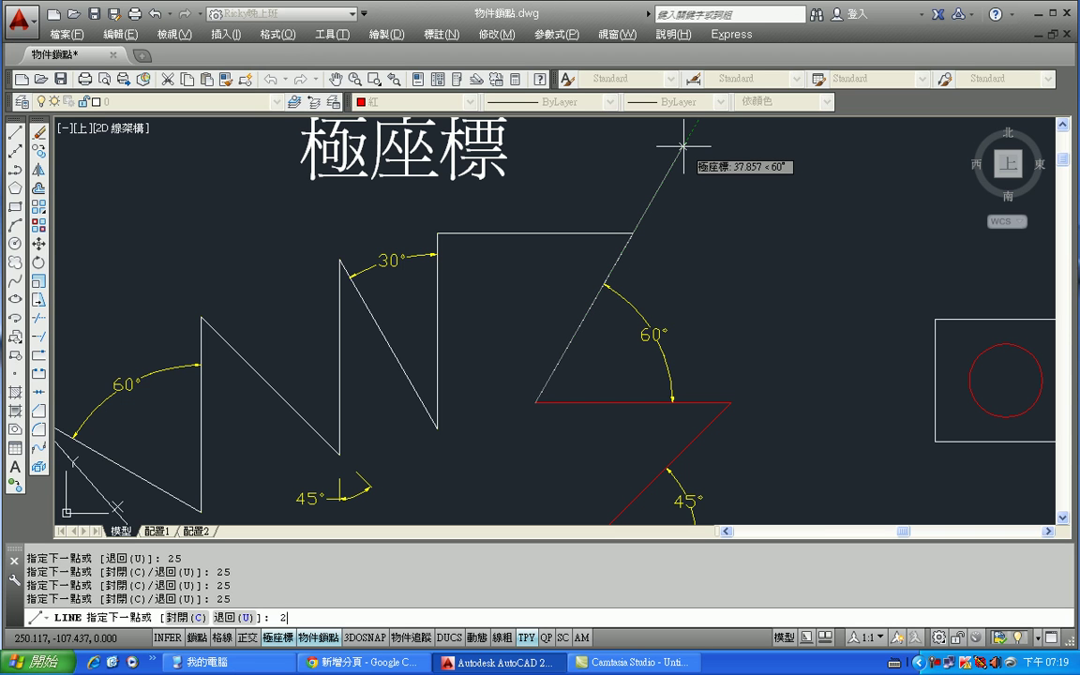
{"action": "key", "text": "Return"}
{"action": "middle_click_drag", "start_coordinate": [718, 297], "coordinate": [780, 309]}
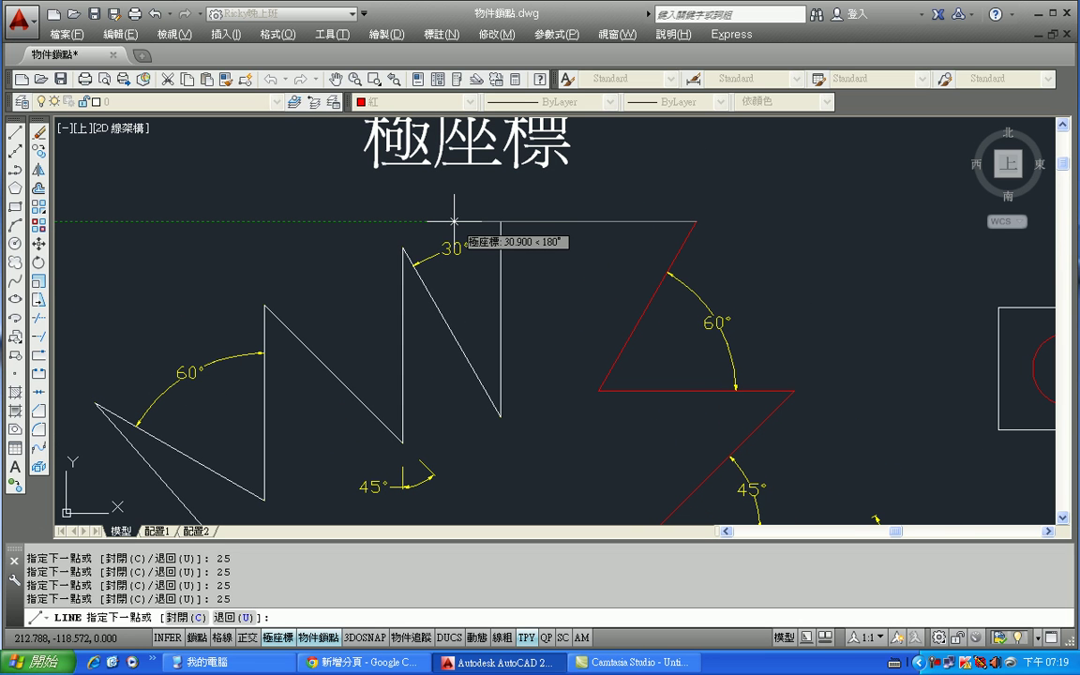
{"action": "type", "text": "25"}
{"action": "key", "text": "Return"}
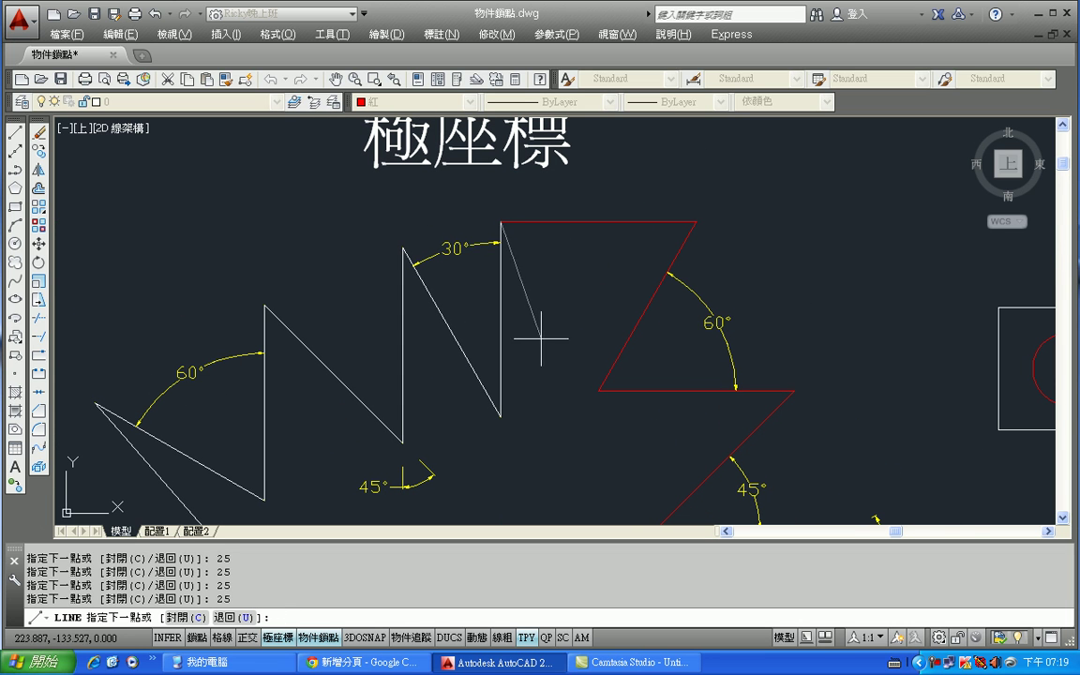
{"action": "scroll", "coordinate": [544, 328], "scroll_direction": "down", "scroll_amount": 3}
{"action": "scroll", "coordinate": [563, 282], "scroll_direction": "up", "scroll_amount": 1}
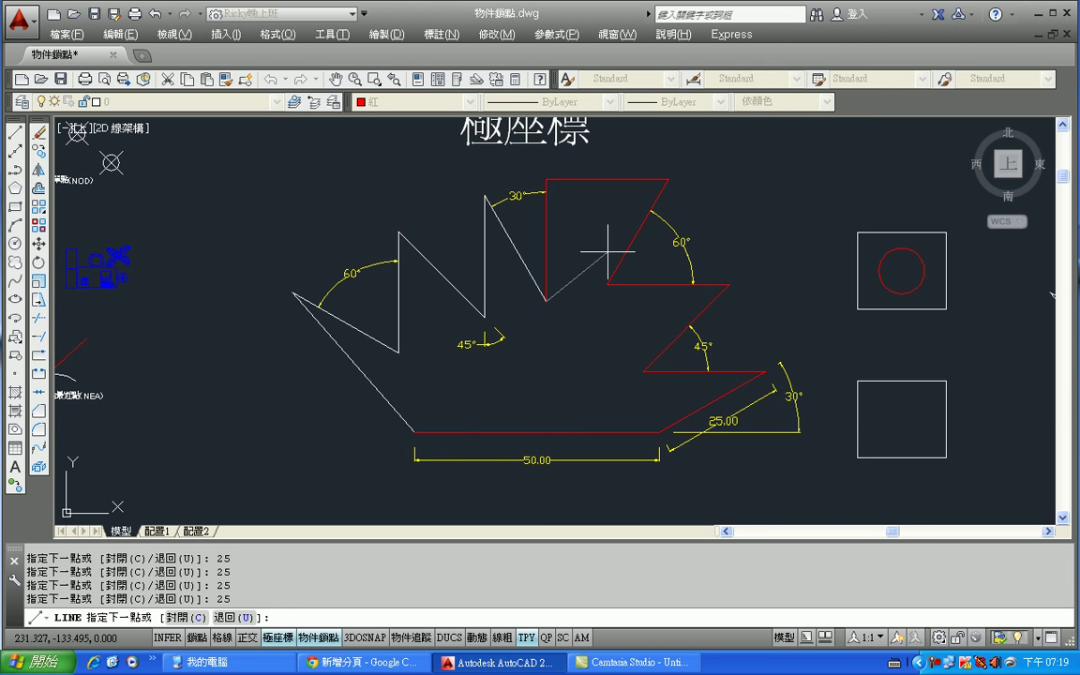
- Draw 25-unit segments at 120°, 135°, vertically down and at 150°, then close the outline
{"action": "middle_click_drag", "start_coordinate": [546, 145], "coordinate": [539, 218]}
{"action": "scroll", "coordinate": [537, 229], "scroll_direction": "up", "scroll_amount": 2}
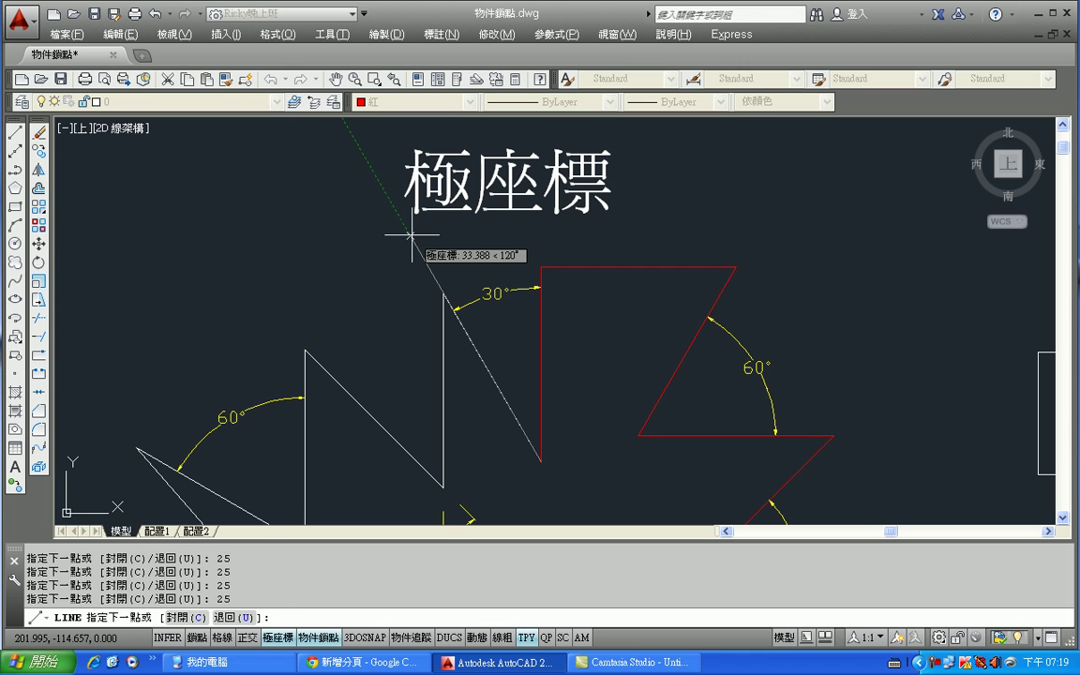
{"action": "type", "text": "25"}
{"action": "key", "text": "Return"}
{"action": "middle_click_drag", "start_coordinate": [529, 394], "coordinate": [552, 241]}
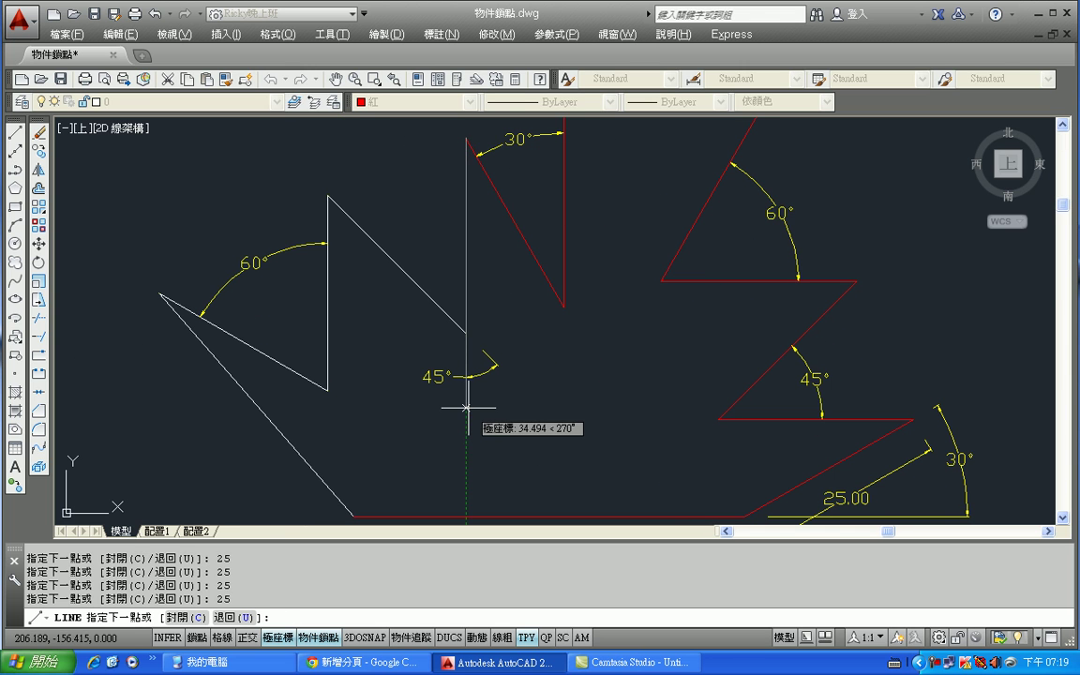
{"action": "middle_click_drag", "start_coordinate": [515, 208], "coordinate": [519, 284]}
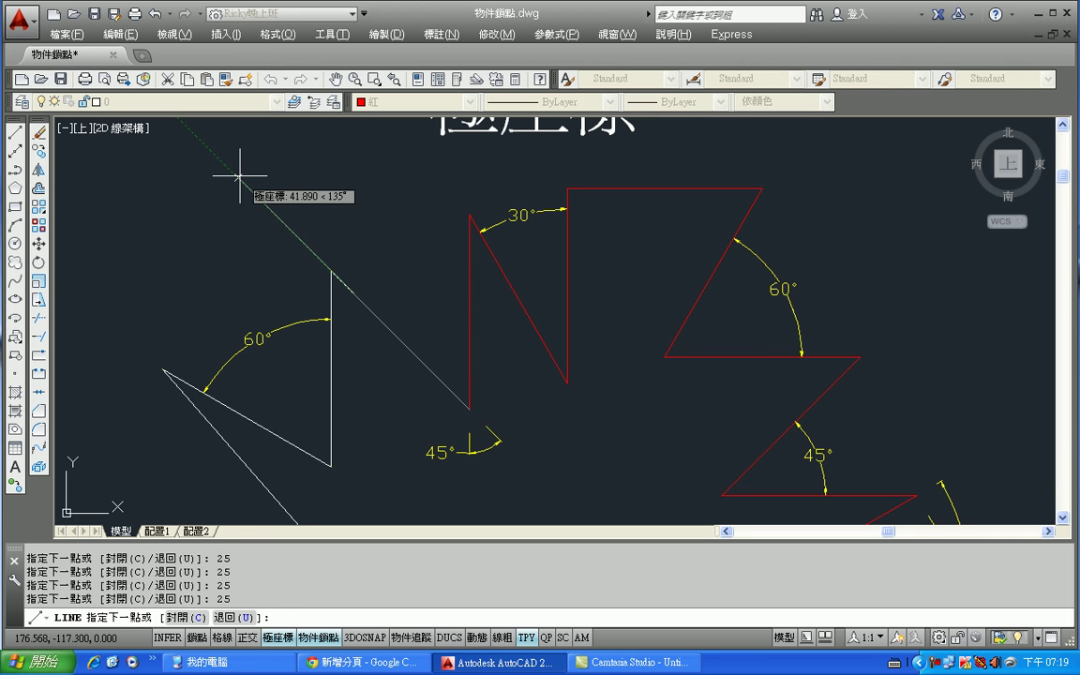
{"action": "type", "text": "25"}
{"action": "key", "text": "Return"}
{"action": "middle_click_drag", "start_coordinate": [386, 385], "coordinate": [458, 277]}
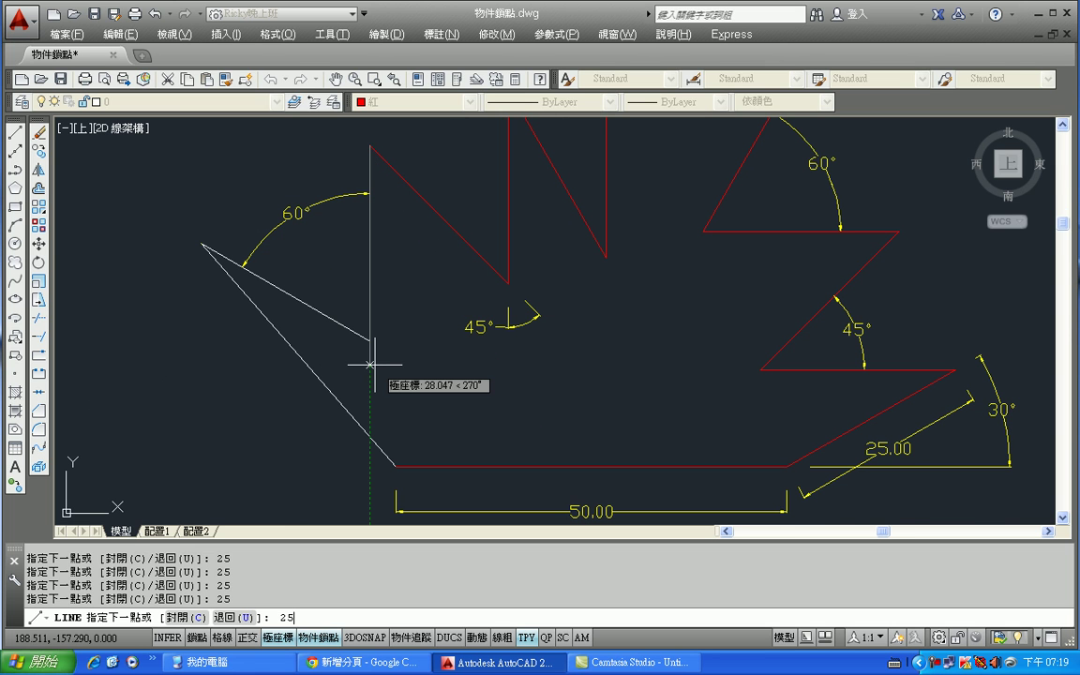
{"action": "key", "text": "Return"}
{"action": "middle_click_drag", "start_coordinate": [453, 277], "coordinate": [458, 313]}
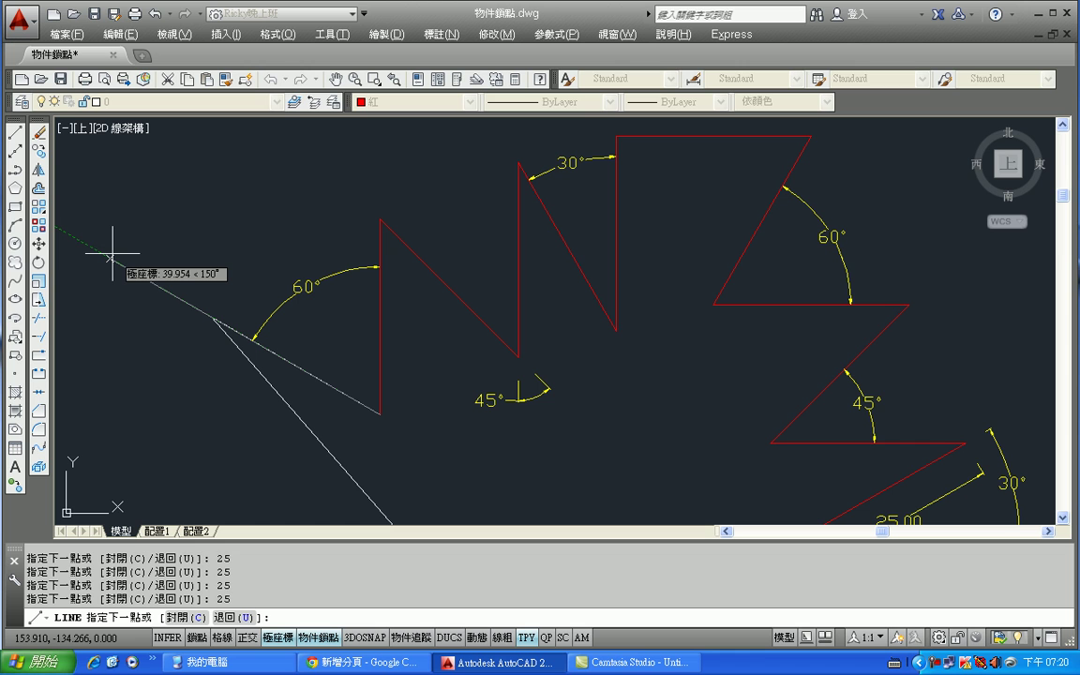
{"action": "key", "text": "Return"}
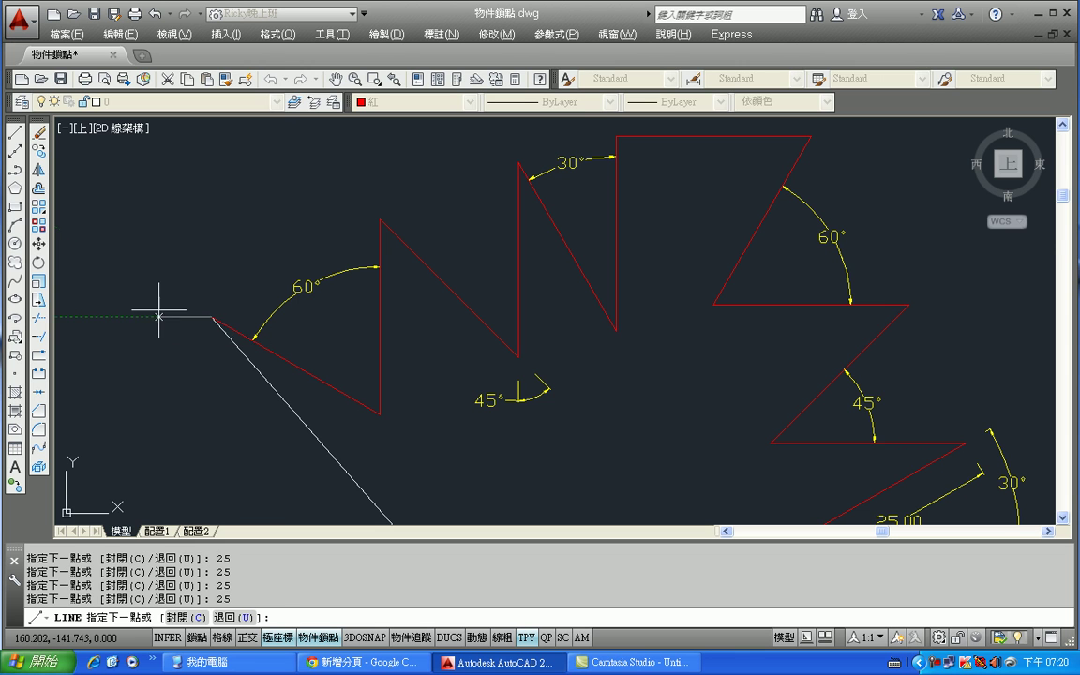
{"action": "middle_click_drag", "start_coordinate": [164, 295], "coordinate": [195, 134]}
{"action": "type", "text": "c"}
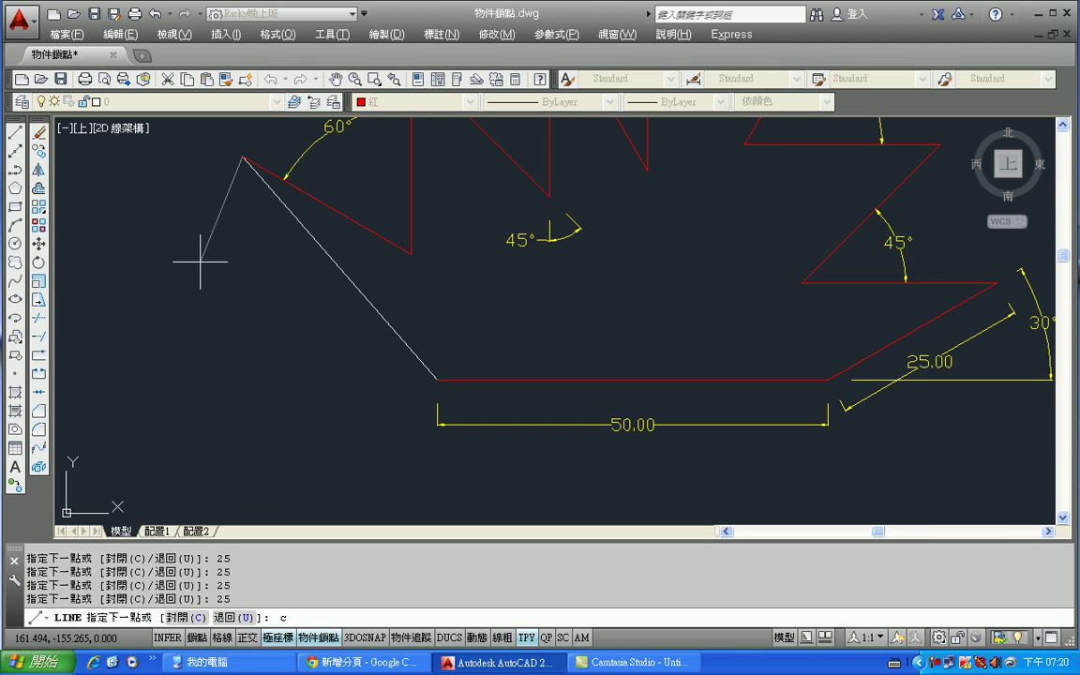
{"action": "key", "text": "Return"}
{"action": "scroll", "coordinate": [603, 294], "scroll_direction": "down", "scroll_amount": 3}
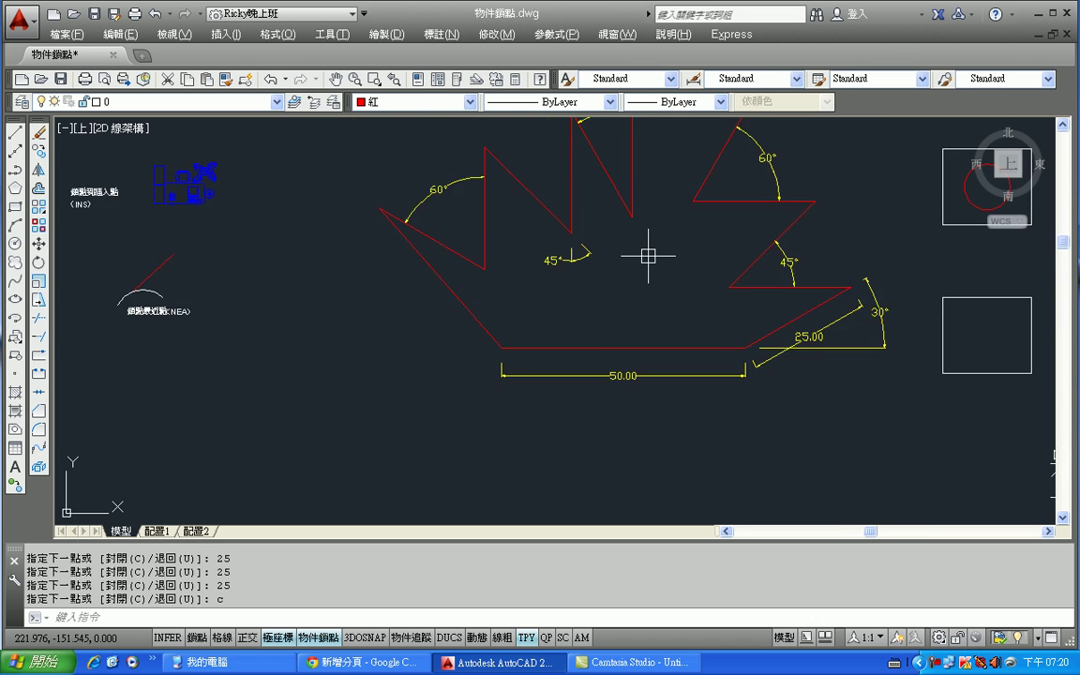
{"action": "middle_click_drag", "start_coordinate": [647, 256], "coordinate": [500, 364]}
{"action": "key", "text": "F2"}
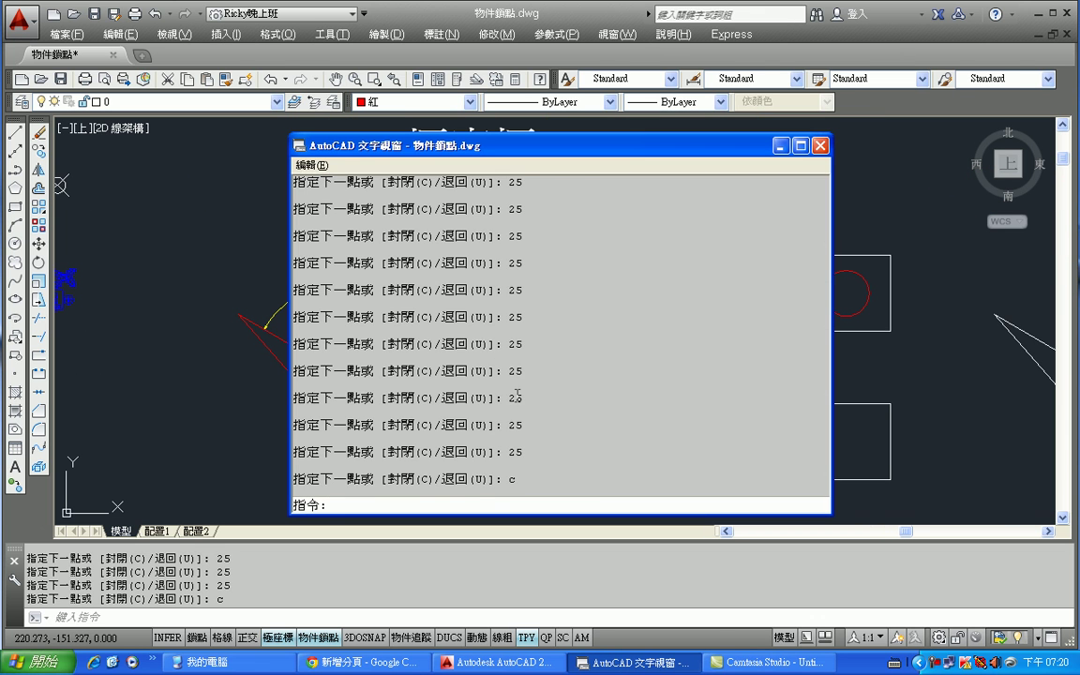
{"action": "scroll", "coordinate": [514, 381], "scroll_direction": "up", "scroll_amount": 1}
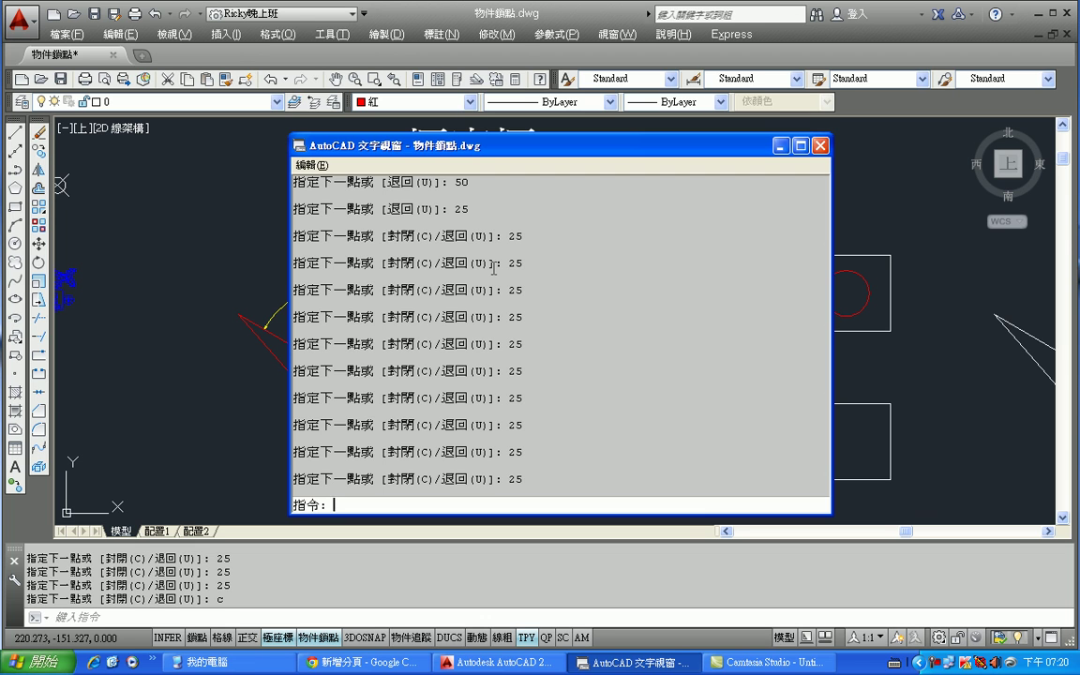
{"action": "scroll", "coordinate": [492, 267], "scroll_direction": "down", "scroll_amount": 2}
{"action": "scroll", "coordinate": [492, 266], "scroll_direction": "up", "scroll_amount": 1}
{"action": "scroll", "coordinate": [563, 263], "scroll_direction": "up", "scroll_amount": 1}
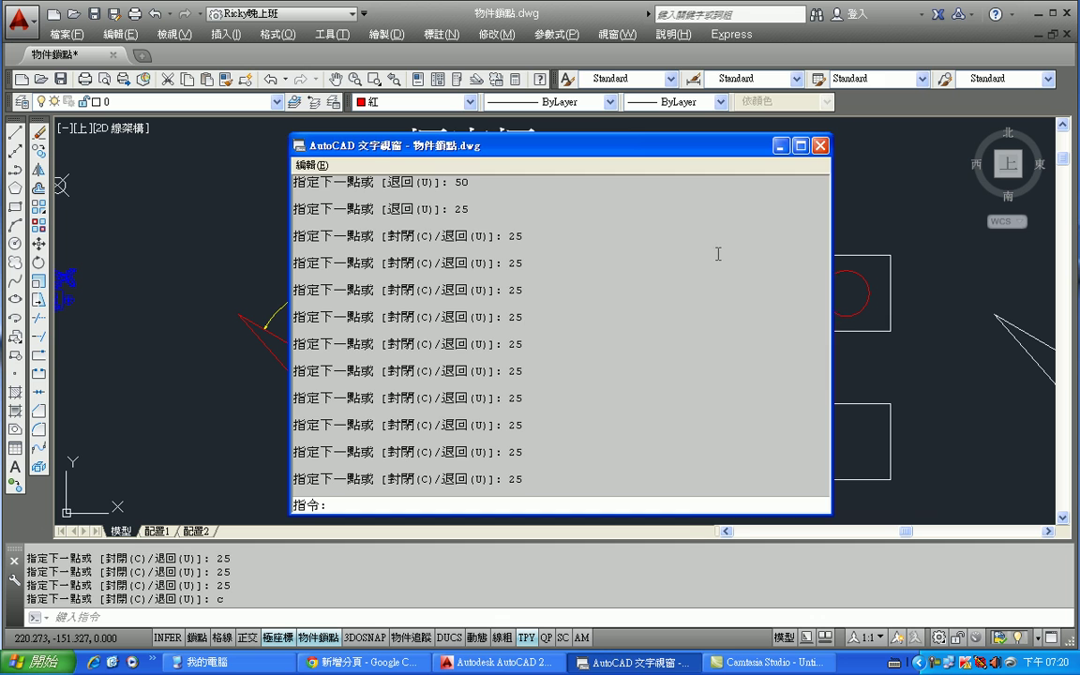
{"action": "left_click", "coordinate": [819, 145]}
{"action": "middle_click_drag", "start_coordinate": [511, 338], "coordinate": [525, 308]}
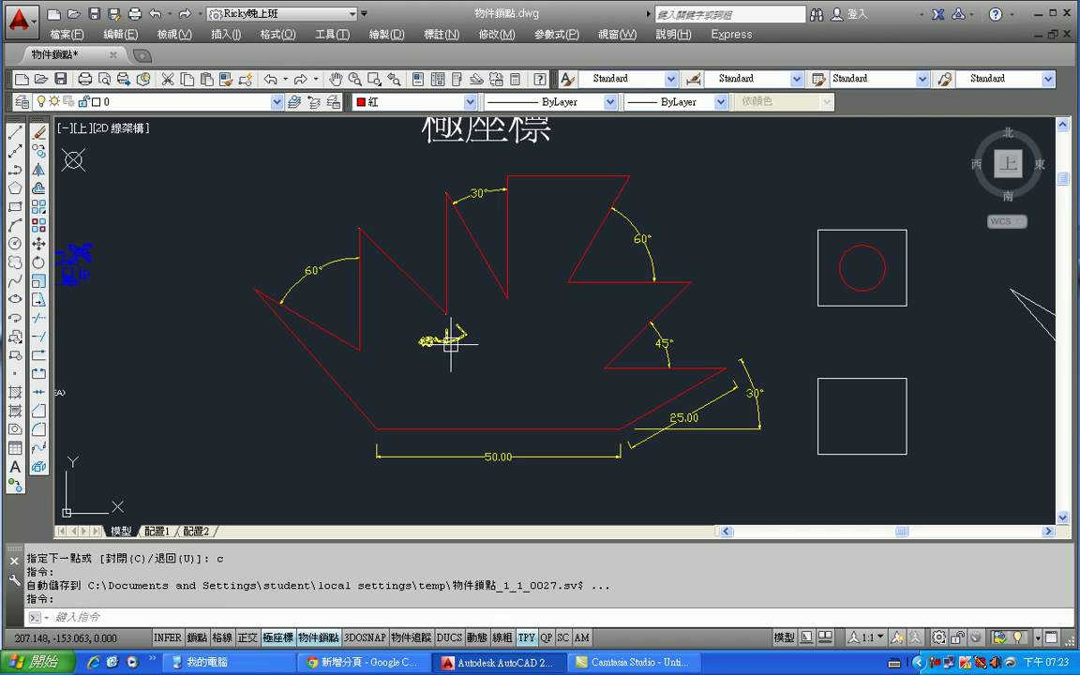
- In polar tracking settings, choose 15 as the increment angle and confirm with OK
{"action": "right_click", "coordinate": [278, 637]}
{"action": "left_click", "coordinate": [313, 614]}
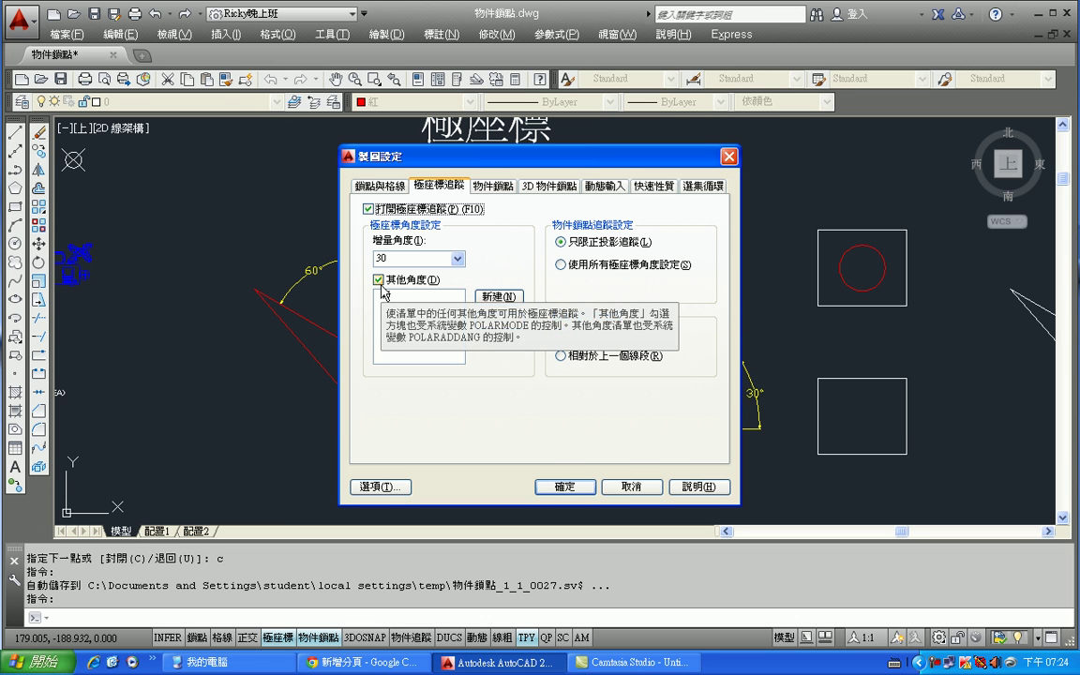
{"action": "left_click", "coordinate": [457, 258]}
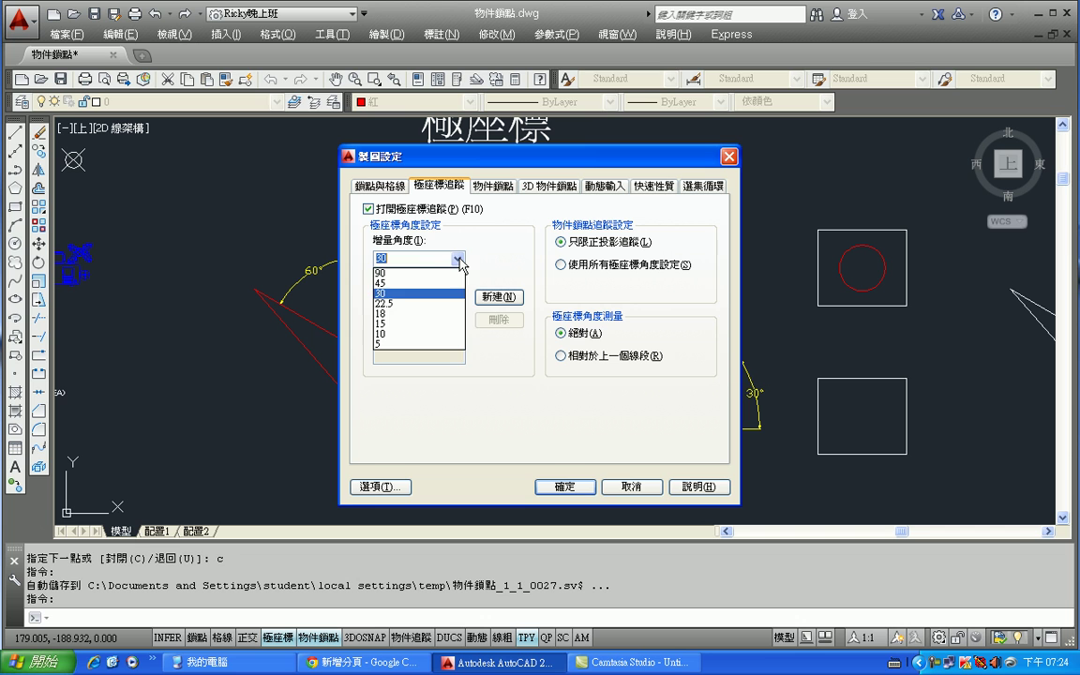
{"action": "left_click", "coordinate": [386, 323]}
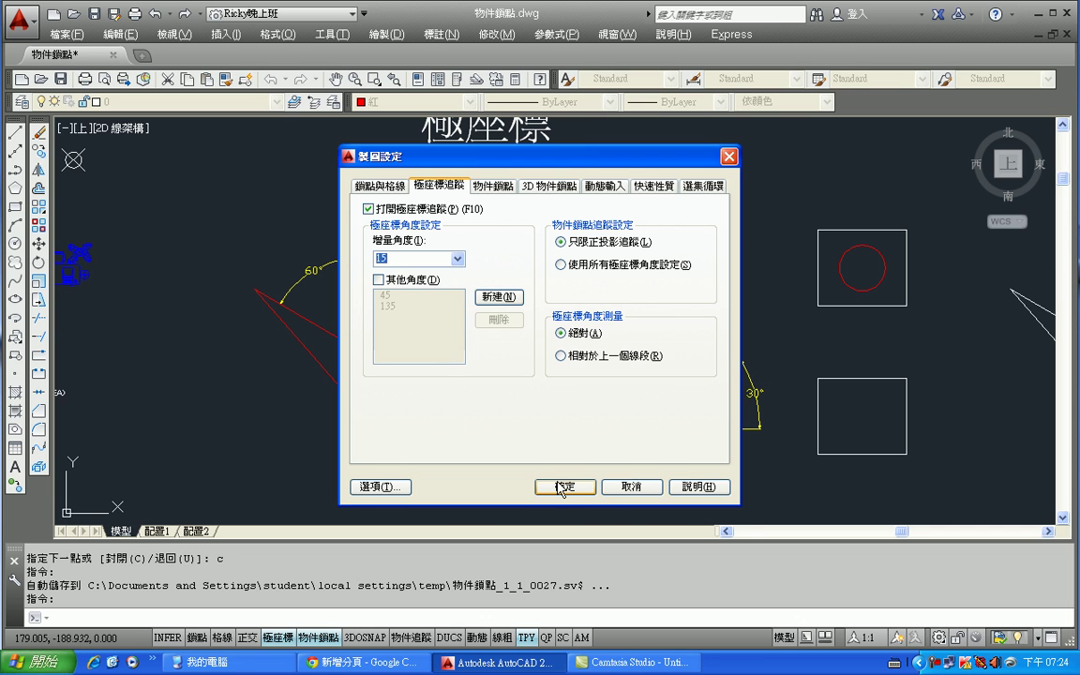
{"action": "left_click", "coordinate": [561, 486]}
{"action": "scroll", "coordinate": [501, 325], "scroll_direction": "down", "scroll_amount": 3}
{"action": "scroll", "coordinate": [502, 325], "scroll_direction": "up", "scroll_amount": 1}
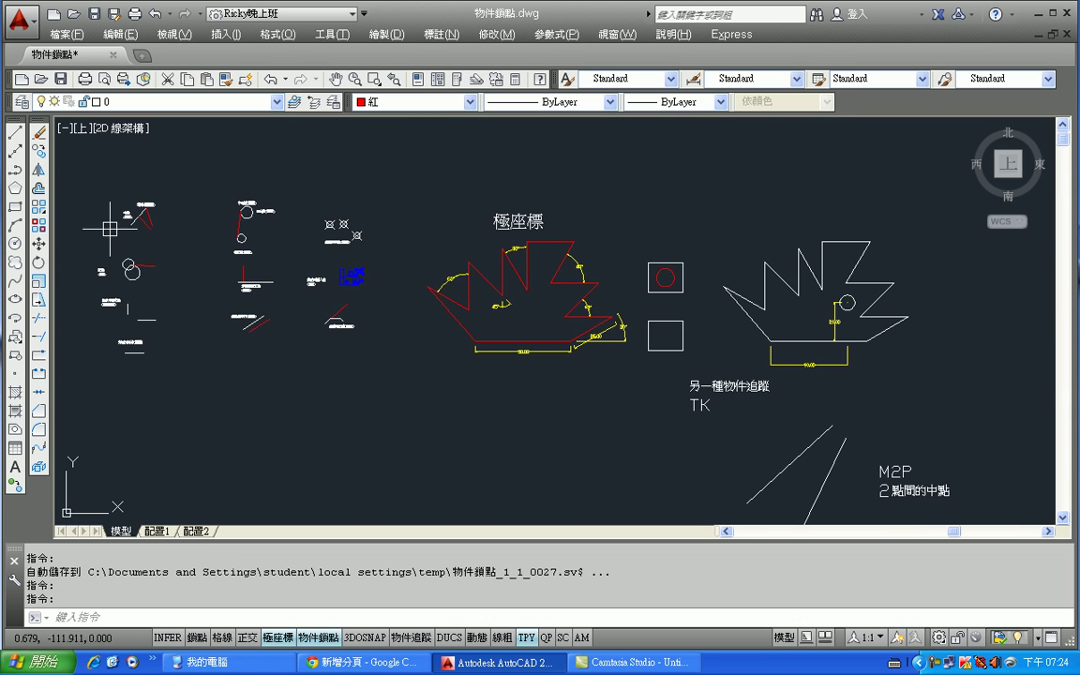
{"action": "left_click", "coordinate": [17, 136]}
- Place a test line's first point, cancel it, and bring the 極座標 figure back into view
{"action": "left_click", "coordinate": [380, 447]}
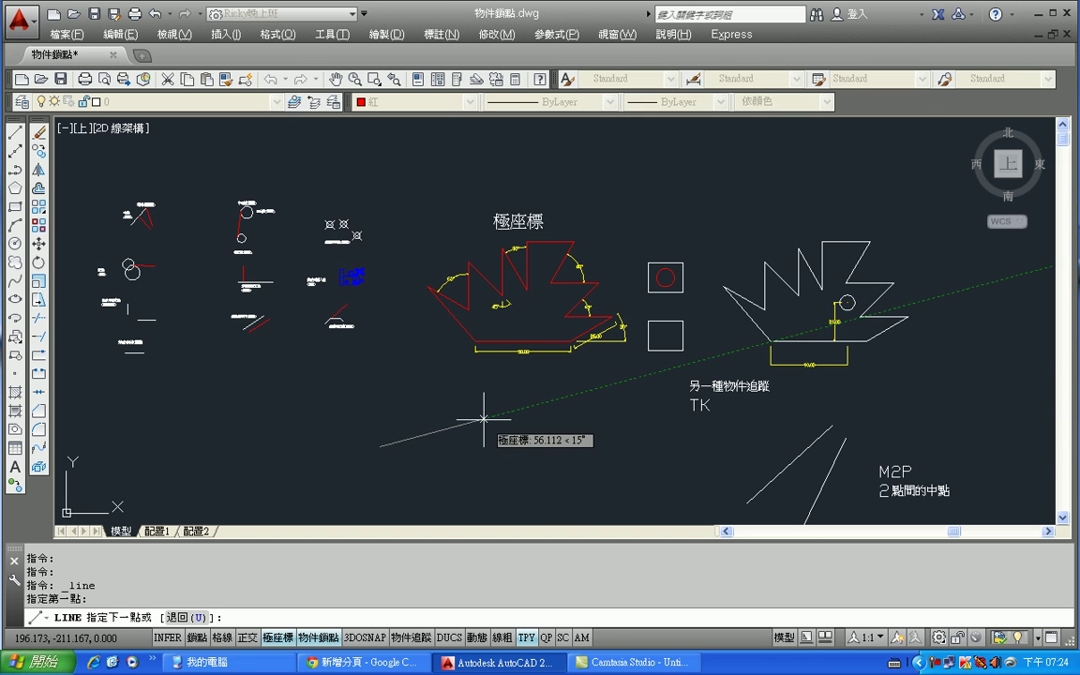
{"action": "scroll", "coordinate": [479, 375], "scroll_direction": "up", "scroll_amount": 3}
{"action": "key", "text": "Escape"}
{"action": "key", "text": "Escape"}
{"action": "middle_click_drag", "start_coordinate": [523, 265], "coordinate": [436, 358]}
- Choose 90 as the increment angle in polar tracking settings and confirm with OK
{"action": "right_click", "coordinate": [279, 638]}
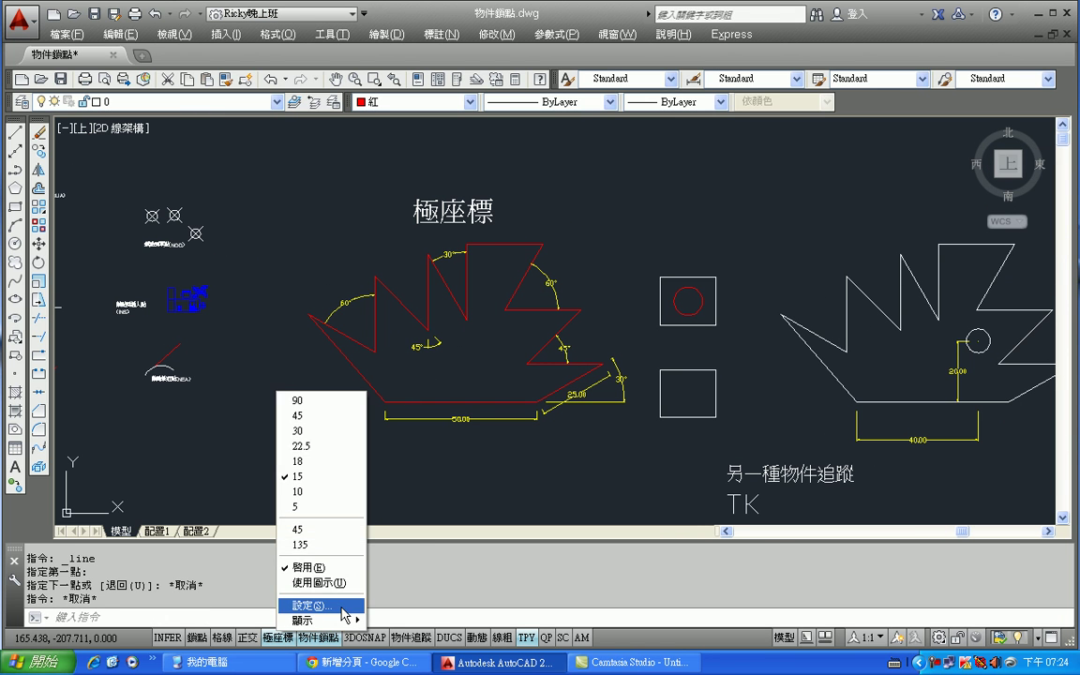
{"action": "left_click", "coordinate": [343, 609]}
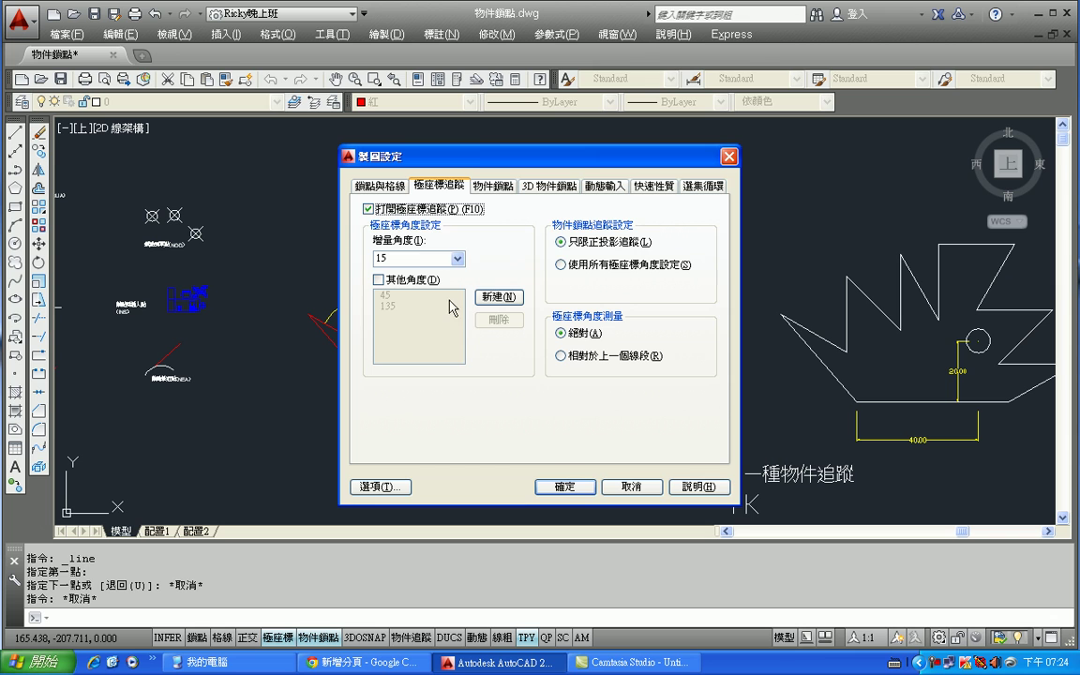
{"action": "left_click", "coordinate": [458, 258]}
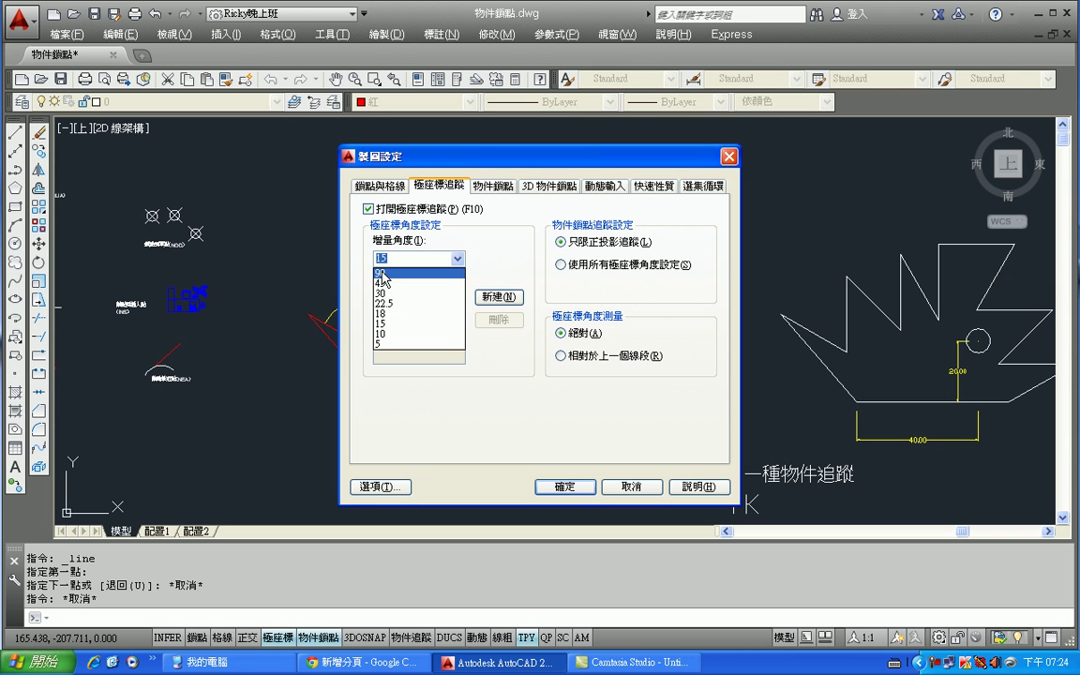
{"action": "left_click", "coordinate": [384, 274]}
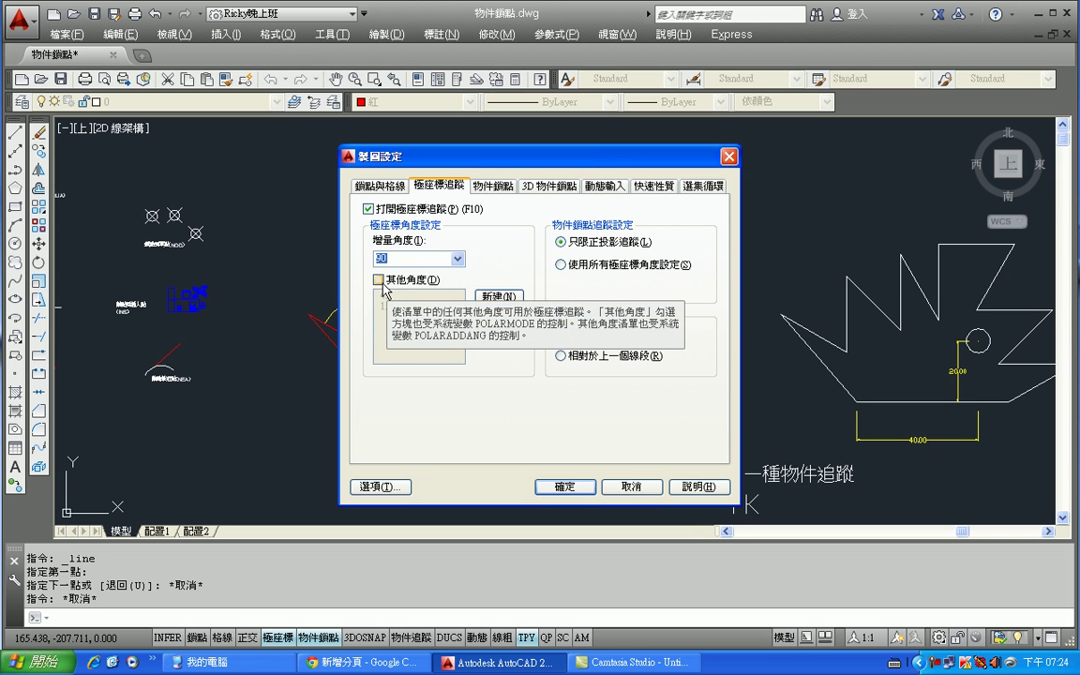
{"action": "left_click", "coordinate": [458, 258]}
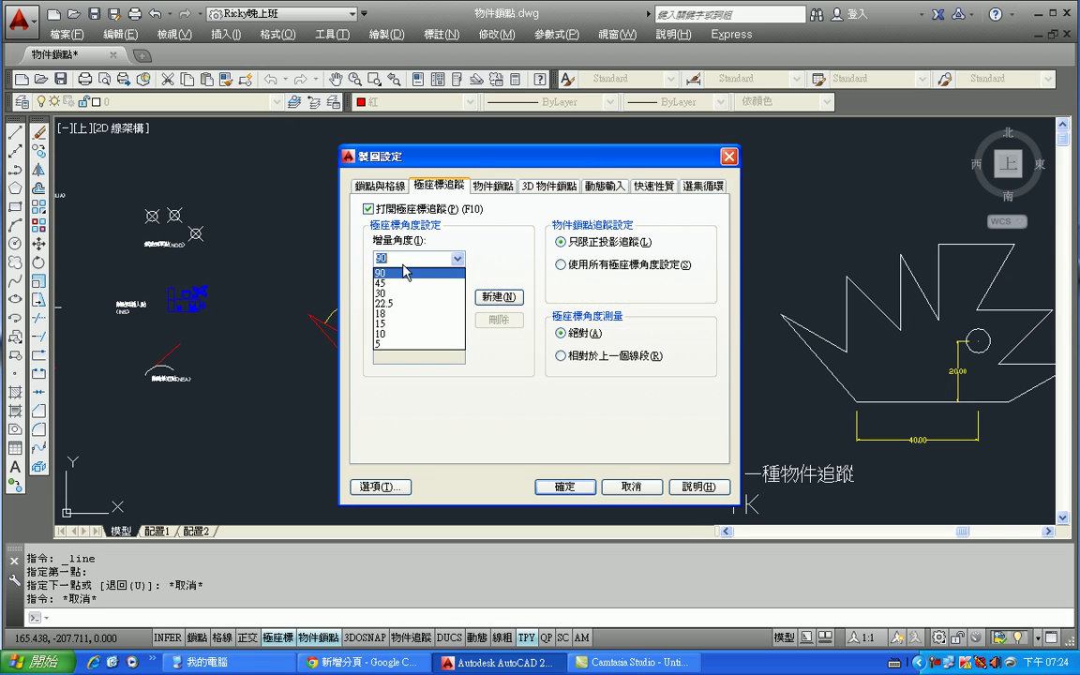
{"action": "left_click", "coordinate": [434, 275]}
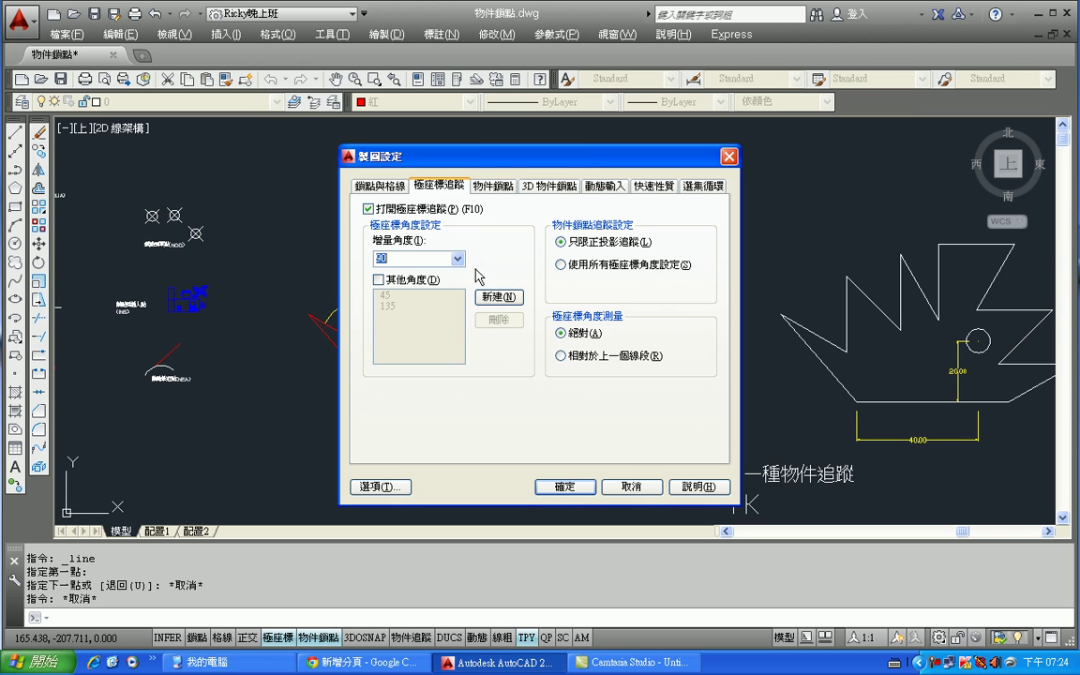
{"action": "left_click", "coordinate": [572, 487]}
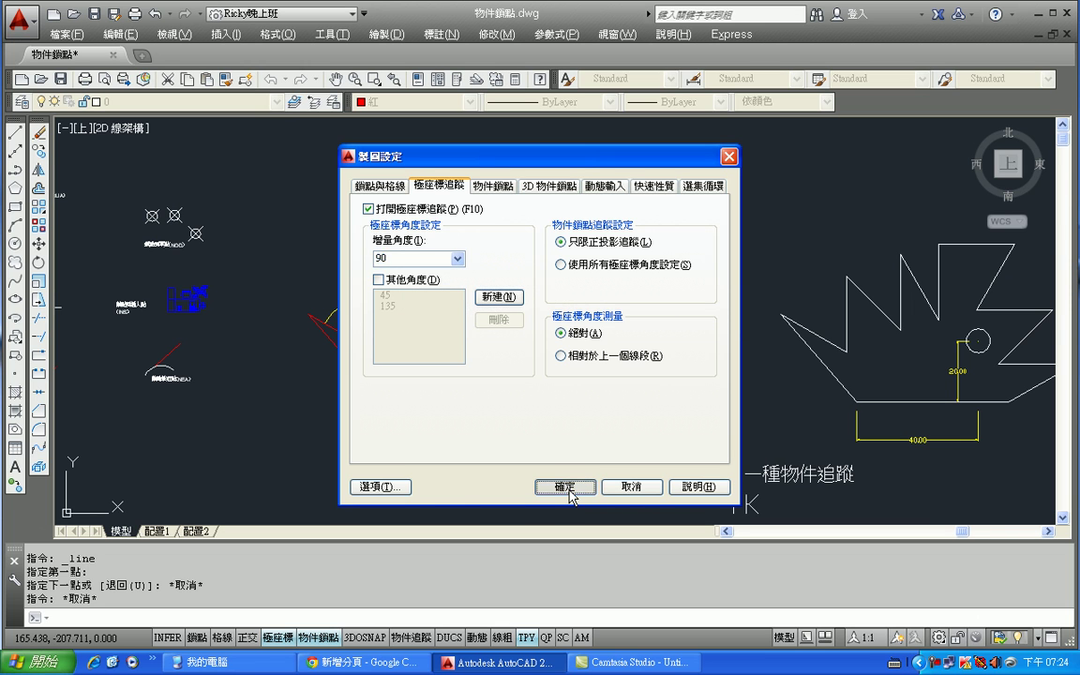
{"action": "middle_click_drag", "start_coordinate": [604, 316], "coordinate": [502, 310]}
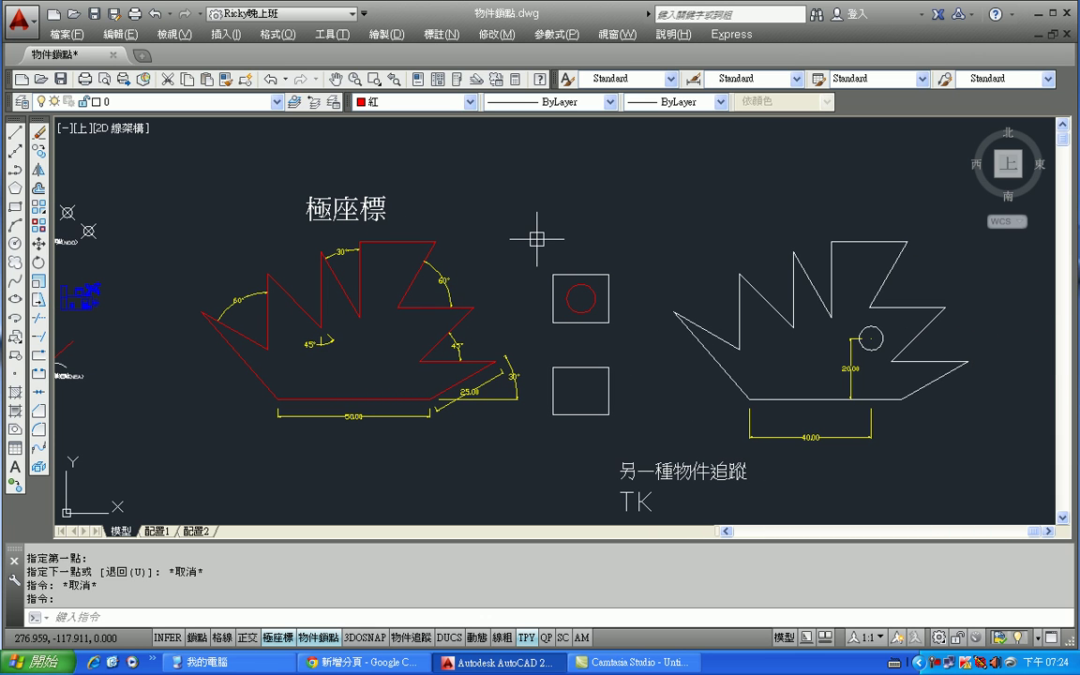